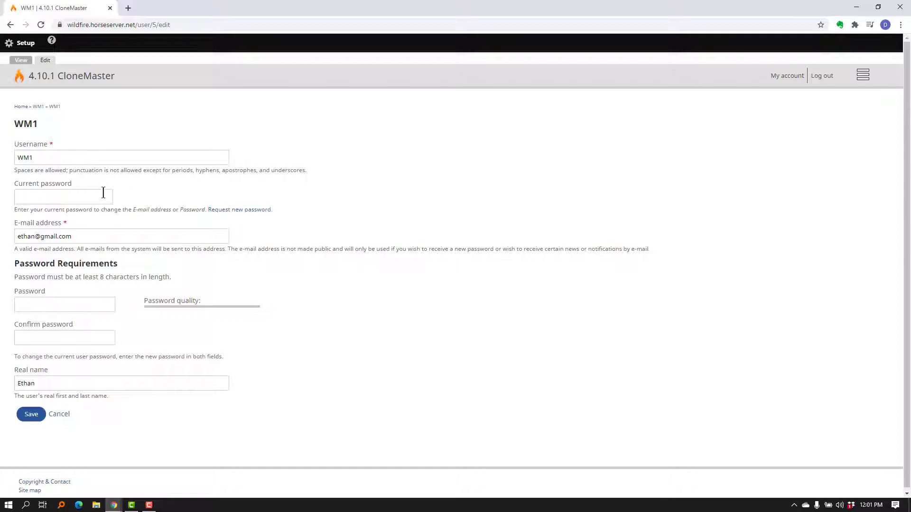
Step: Enter the account's current password and a new password in the account edit form
{"action": "left_click", "coordinate": [101, 192]}
{"action": "type", "text": "********"}
{"action": "left_click", "coordinate": [65, 305]}
{"action": "type", "text": "**"}
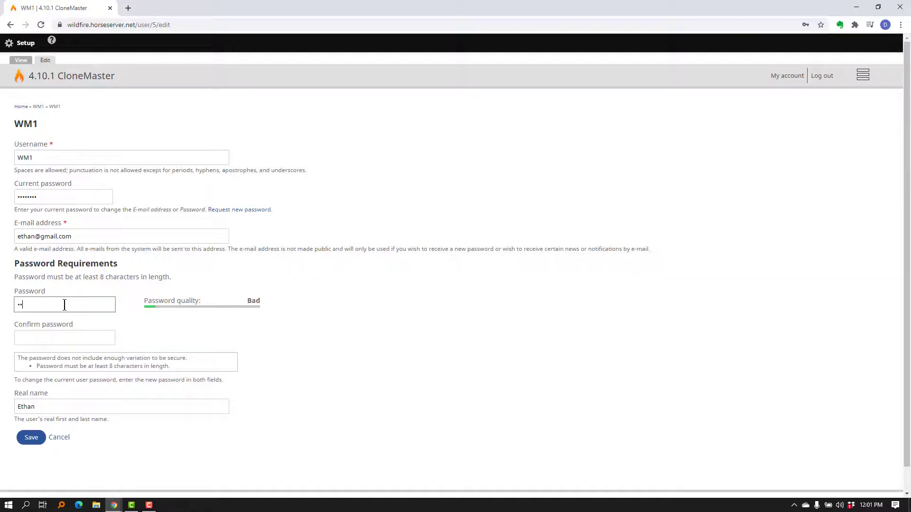
{"action": "type", "text": "******"}
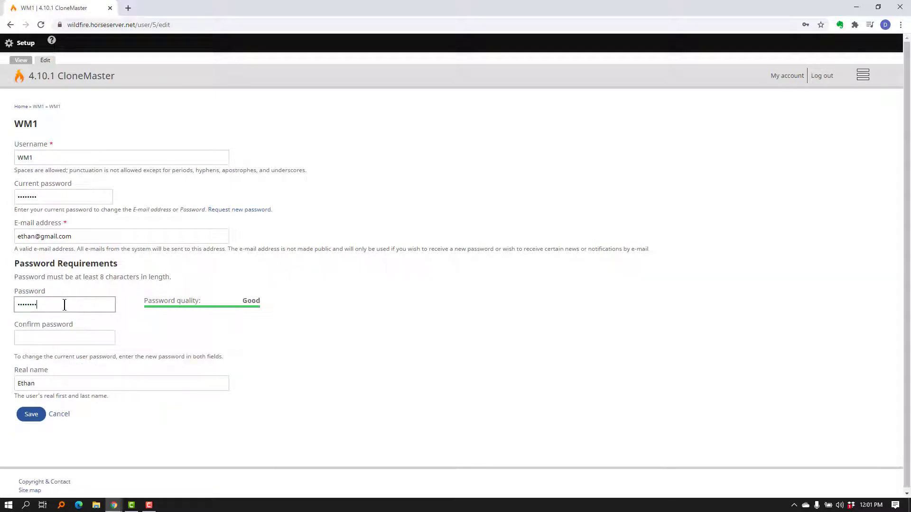
Step: Confirm the new password and save the account changes
{"action": "left_click", "coordinate": [65, 333]}
{"action": "type", "text": "********"}
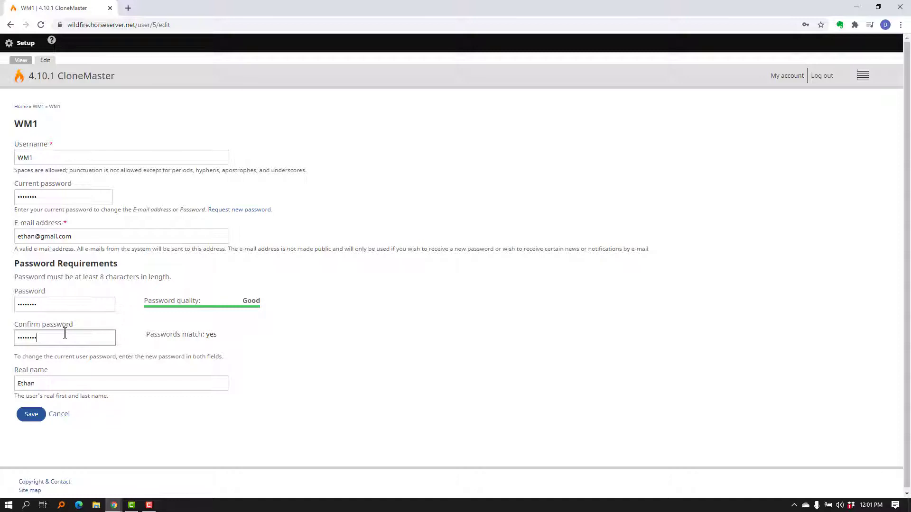
{"action": "left_click", "coordinate": [48, 384]}
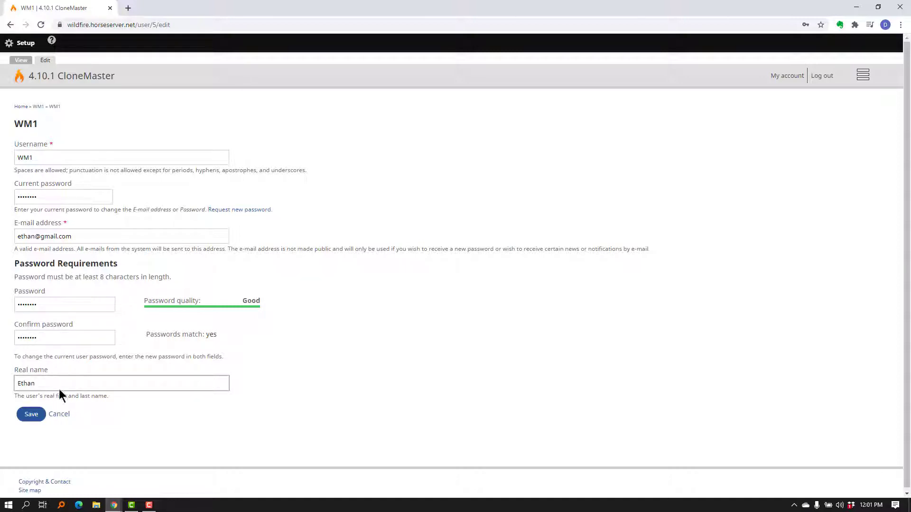
{"action": "scroll", "coordinate": [148, 432], "scroll_direction": "down", "scroll_amount": 1}
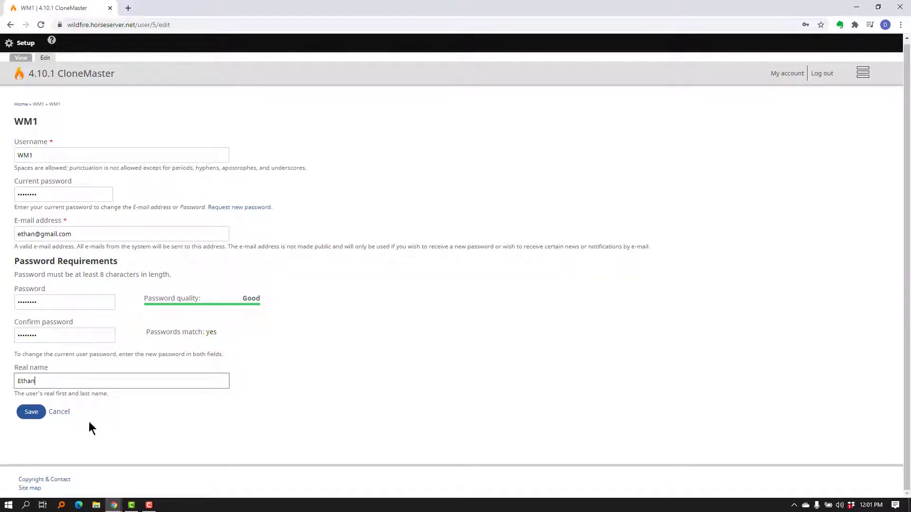
{"action": "left_click", "coordinate": [31, 413]}
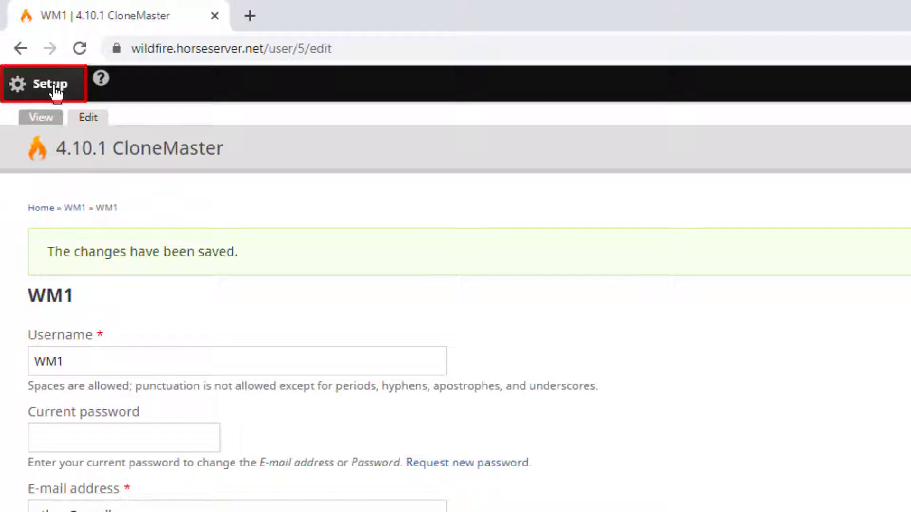
Step: Start the initial setup wizard and add Español (Spanish) from the language list
{"action": "left_click", "coordinate": [54, 87]}
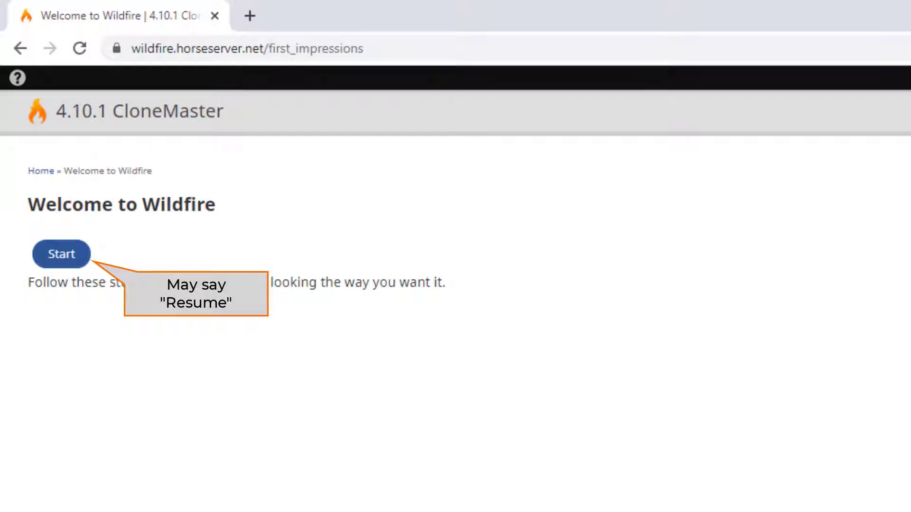
{"action": "left_click", "coordinate": [63, 265]}
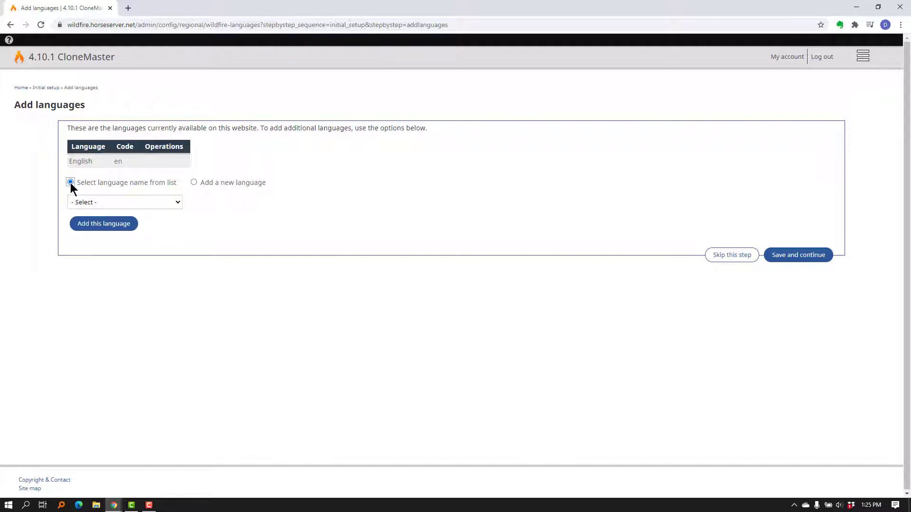
{"action": "left_click", "coordinate": [128, 201]}
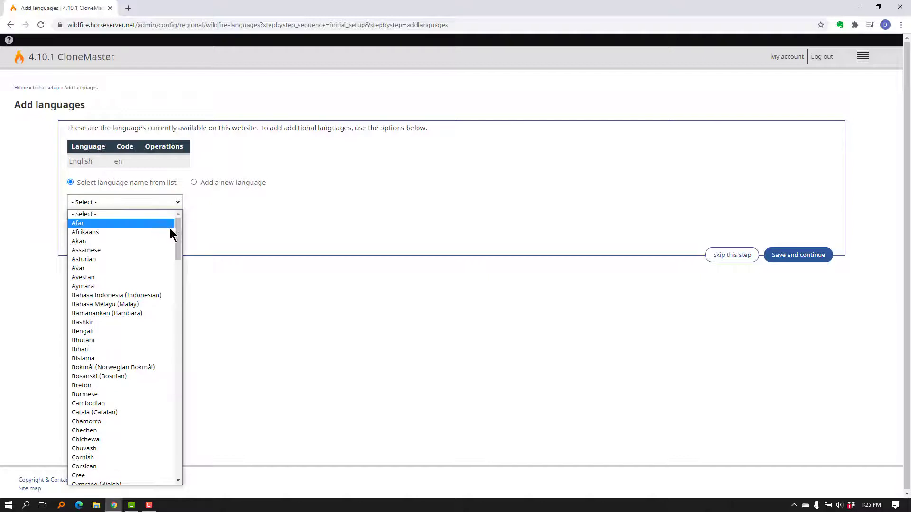
{"action": "left_click_drag", "start_coordinate": [180, 237], "coordinate": [175, 278]}
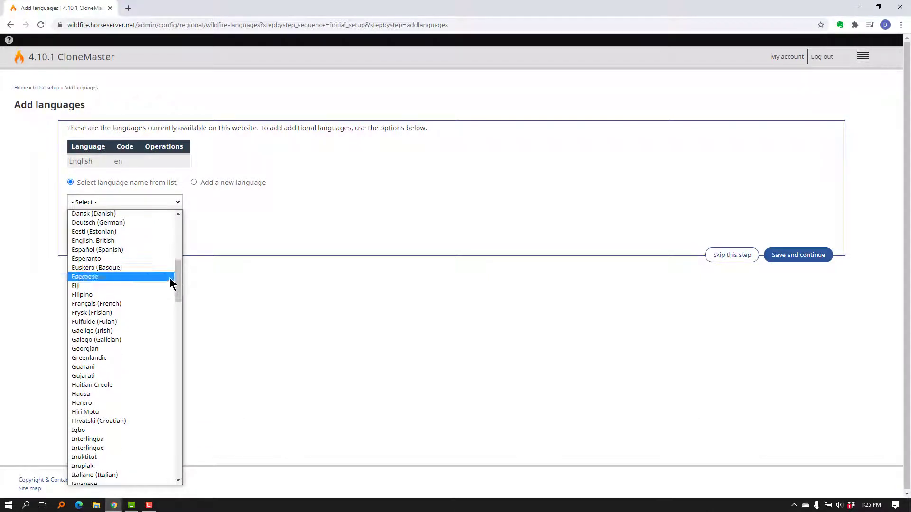
{"action": "left_click", "coordinate": [123, 250]}
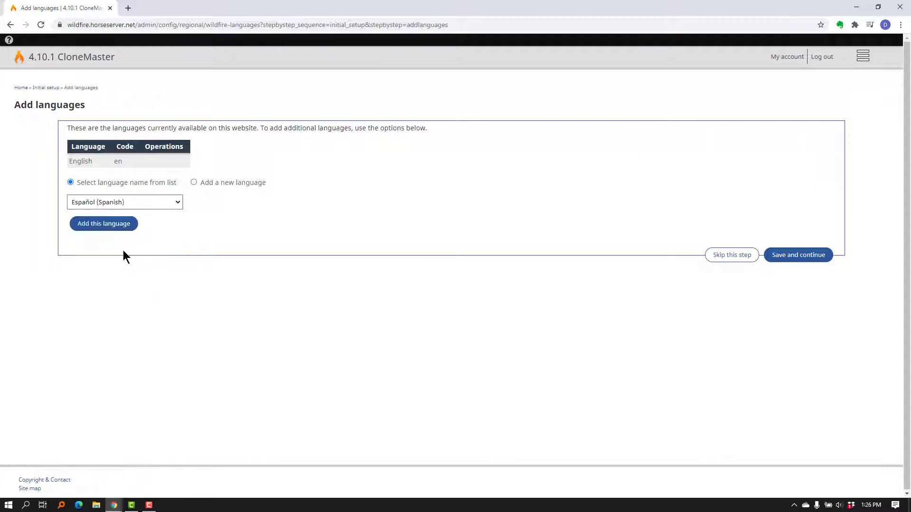
{"action": "left_click", "coordinate": [110, 230]}
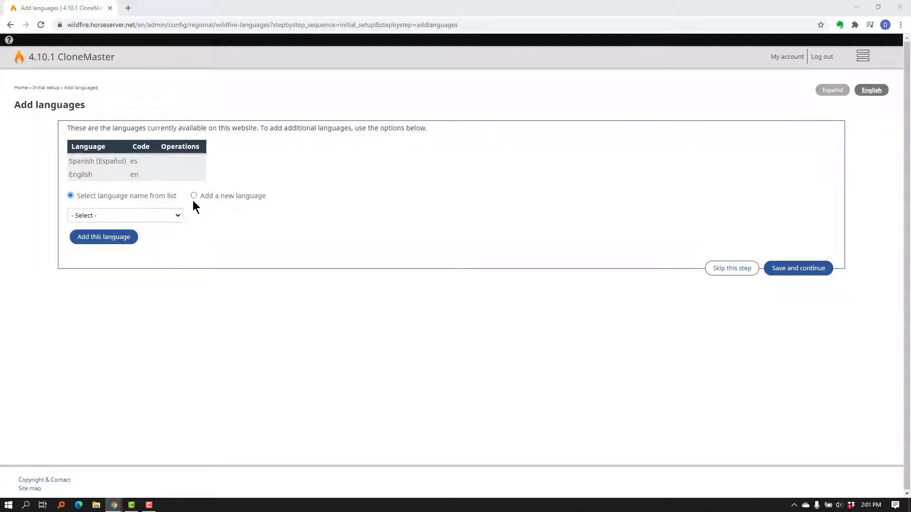
Step: Add a new left-to-right language with code swh and native name Kiswahili
{"action": "left_click", "coordinate": [193, 196]}
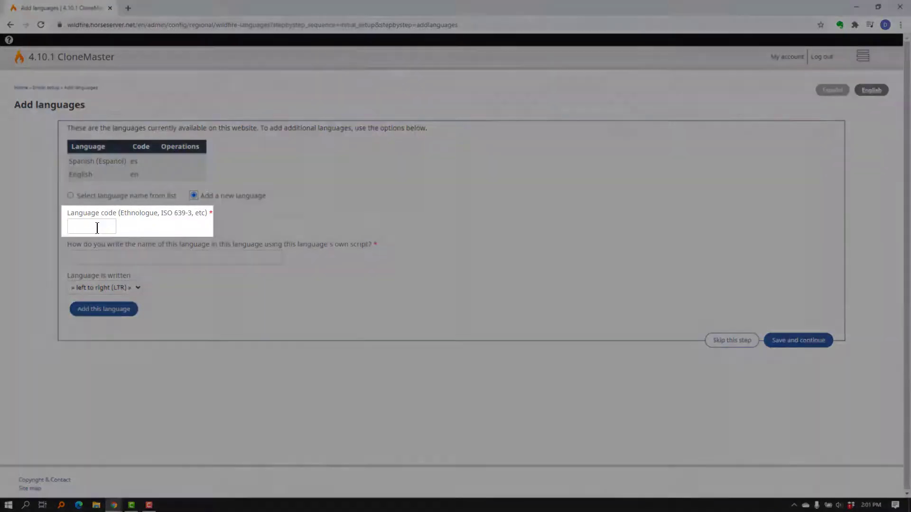
{"action": "left_click", "coordinate": [95, 227]}
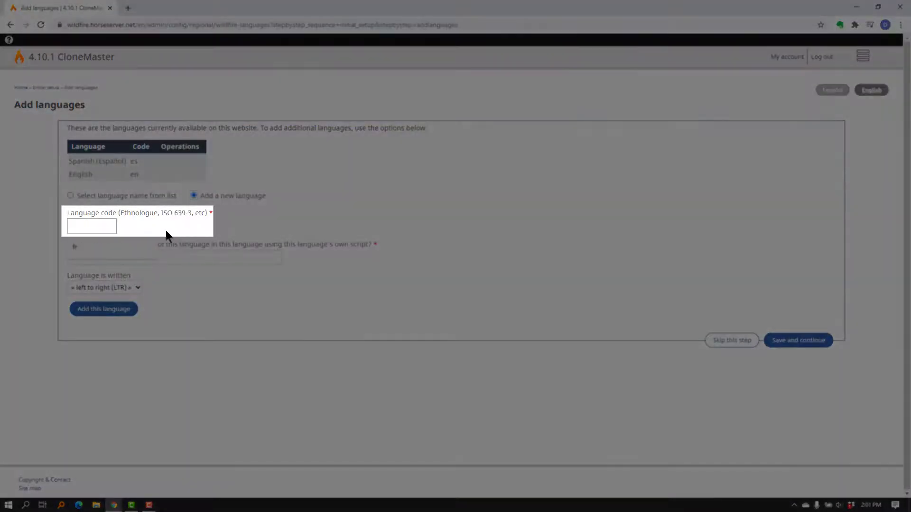
{"action": "left_click", "coordinate": [187, 210]}
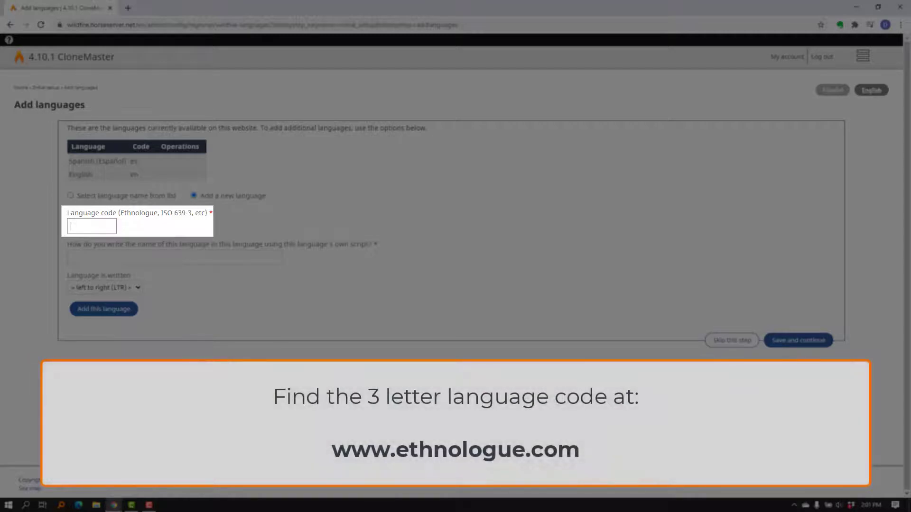
{"action": "type", "text": "swh"}
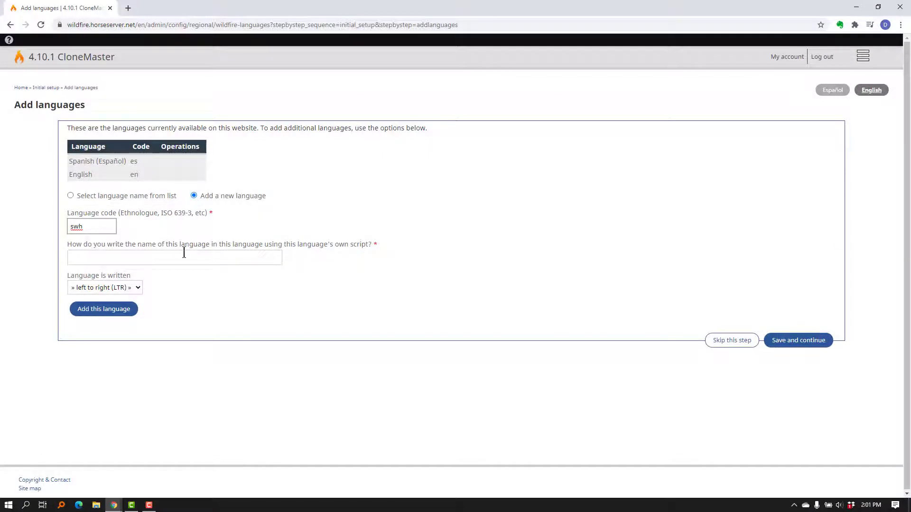
{"action": "left_click", "coordinate": [184, 253]}
{"action": "type", "text": "K"}
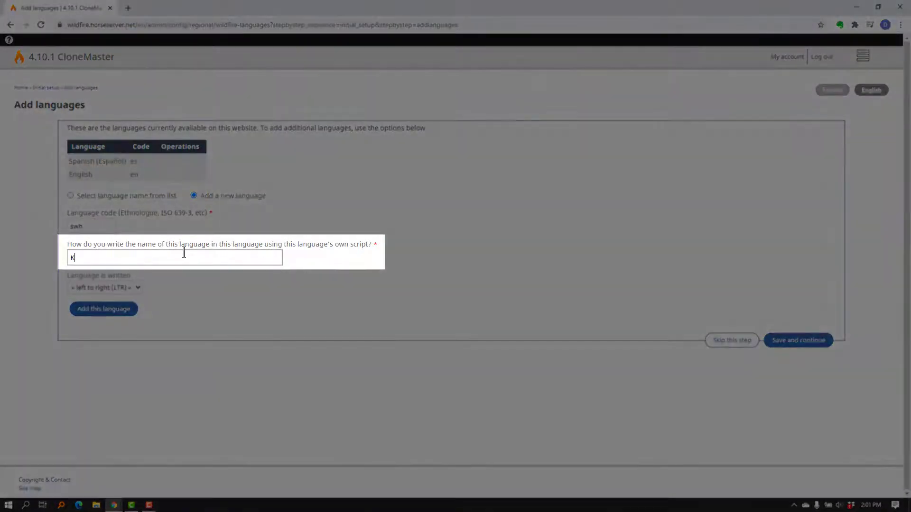
{"action": "type", "text": "iswahili"}
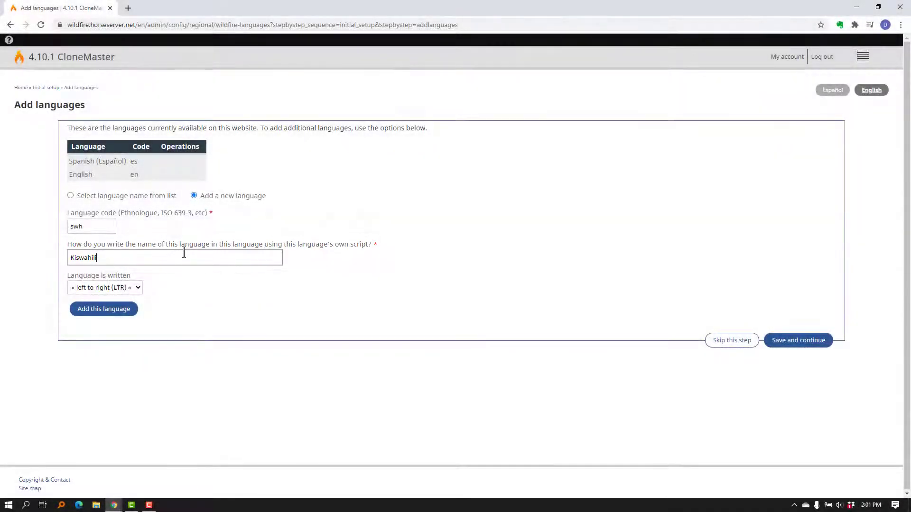
{"action": "left_click", "coordinate": [116, 311]}
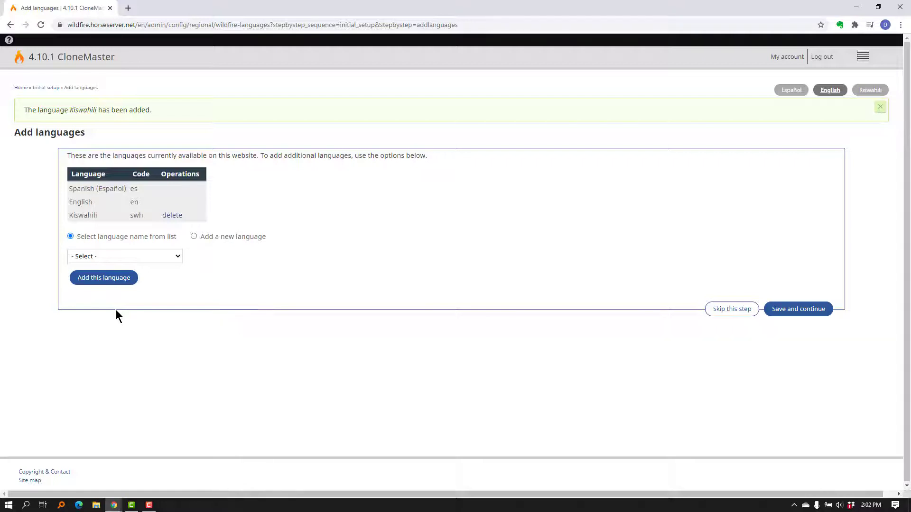
Step: Continue to the default language page, make Spanish (Español) the default language, and save
{"action": "left_click", "coordinate": [812, 309]}
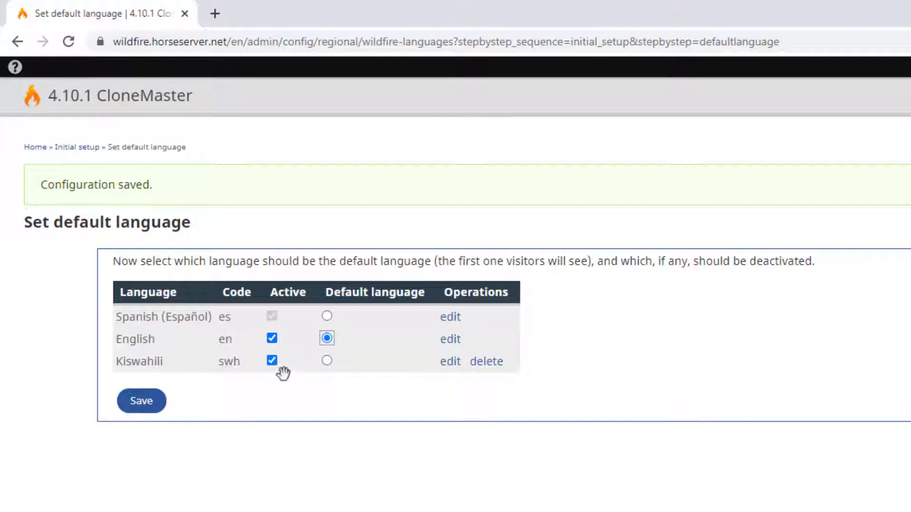
{"action": "left_click", "coordinate": [326, 316]}
{"action": "left_click", "coordinate": [141, 403]}
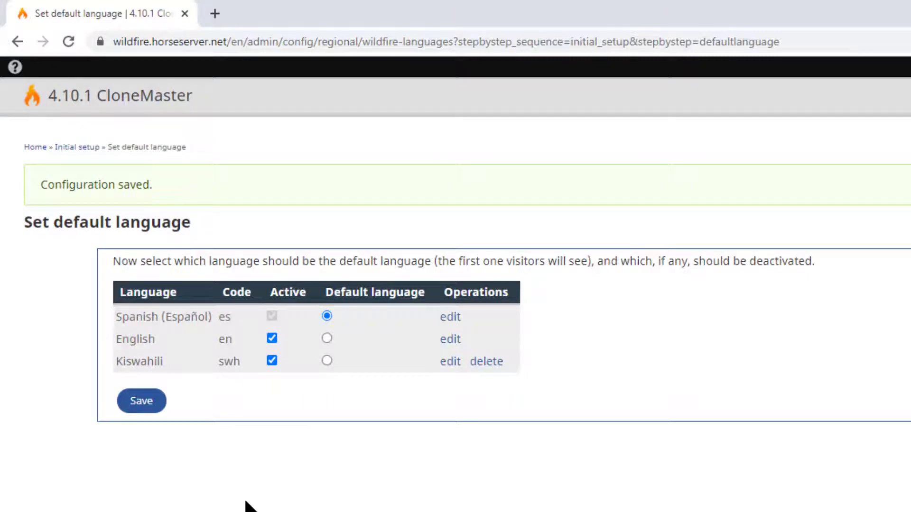
Step: Delete the Kiswahili language
{"action": "left_click", "coordinate": [483, 364]}
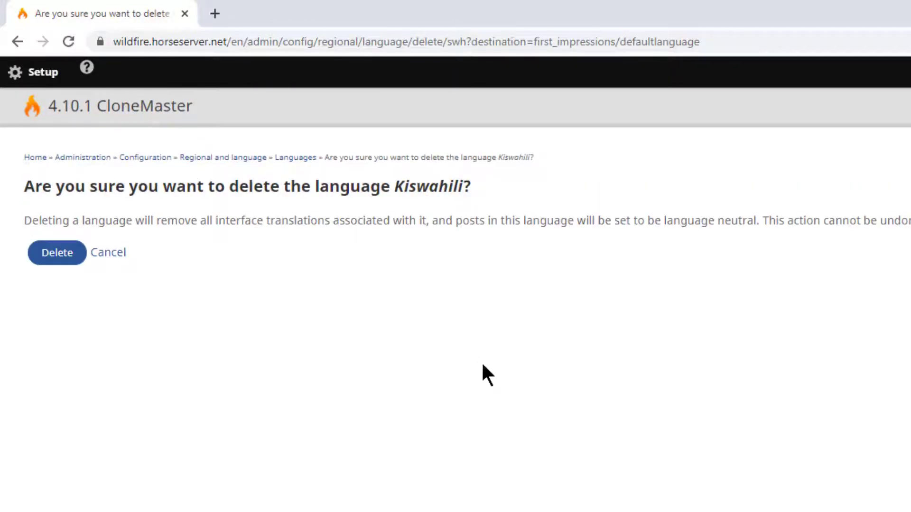
{"action": "left_click", "coordinate": [69, 259]}
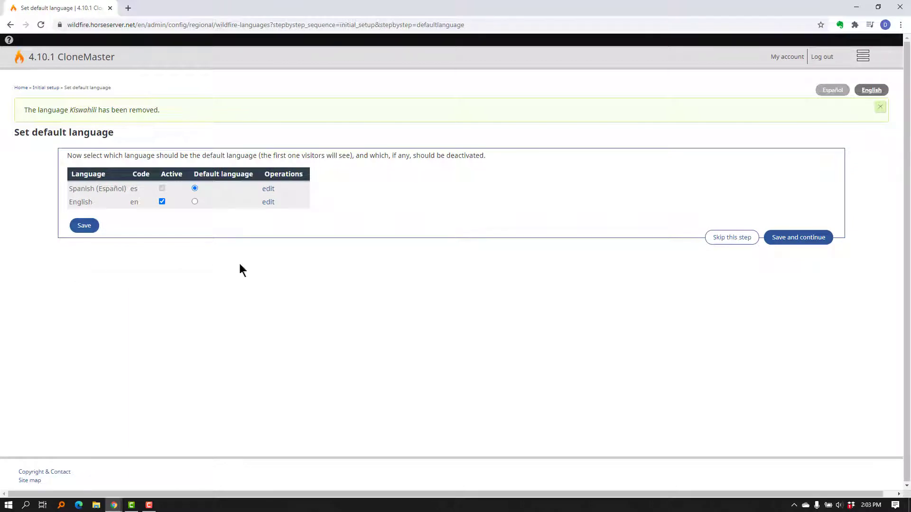
Step: Continue to language sorting, move English above Spanish (Español), and save and continue
{"action": "left_click", "coordinate": [813, 239]}
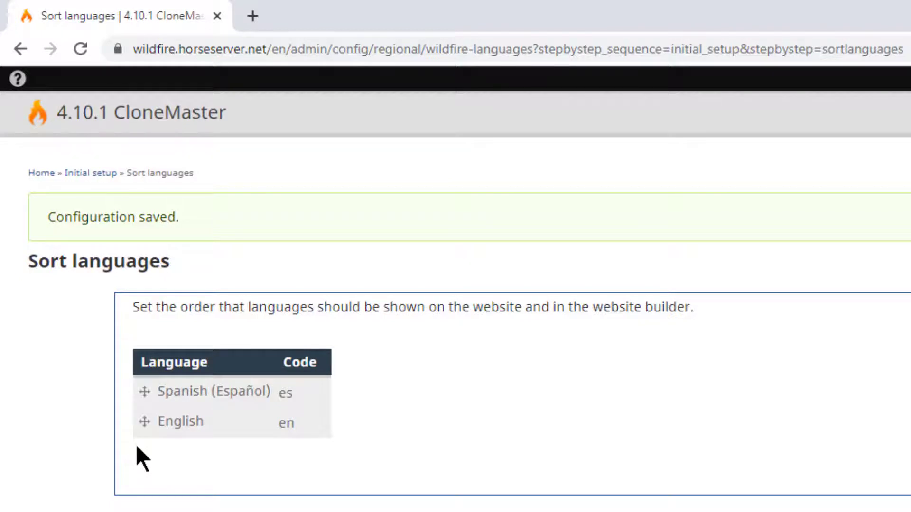
{"action": "left_click", "coordinate": [145, 421]}
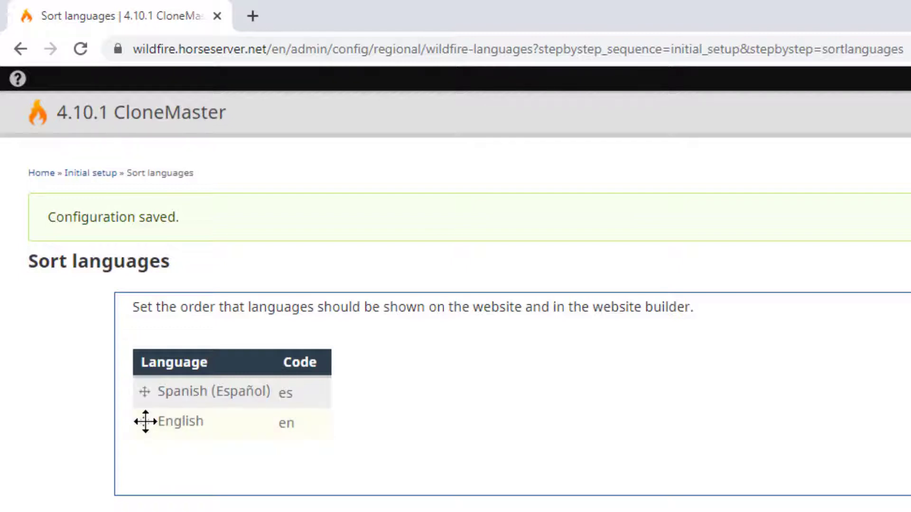
{"action": "left_click_drag", "start_coordinate": [142, 421], "coordinate": [142, 397]}
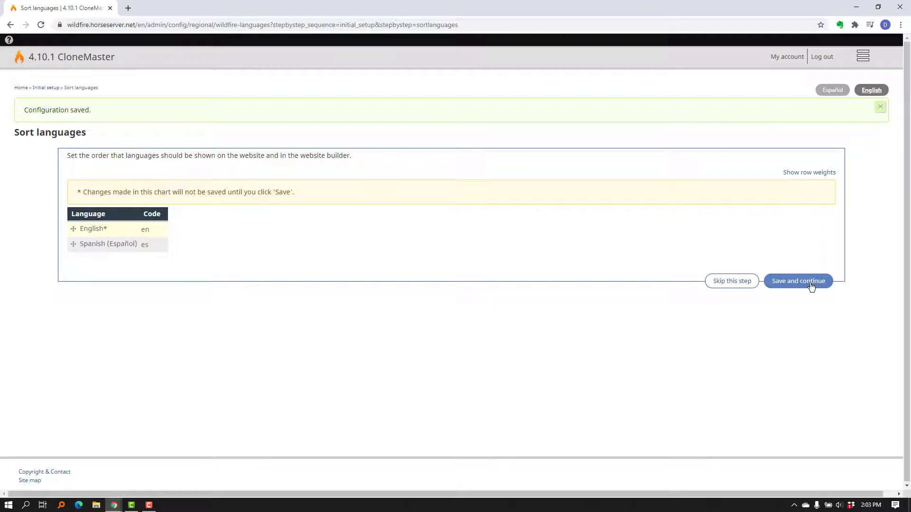
{"action": "left_click", "coordinate": [811, 286]}
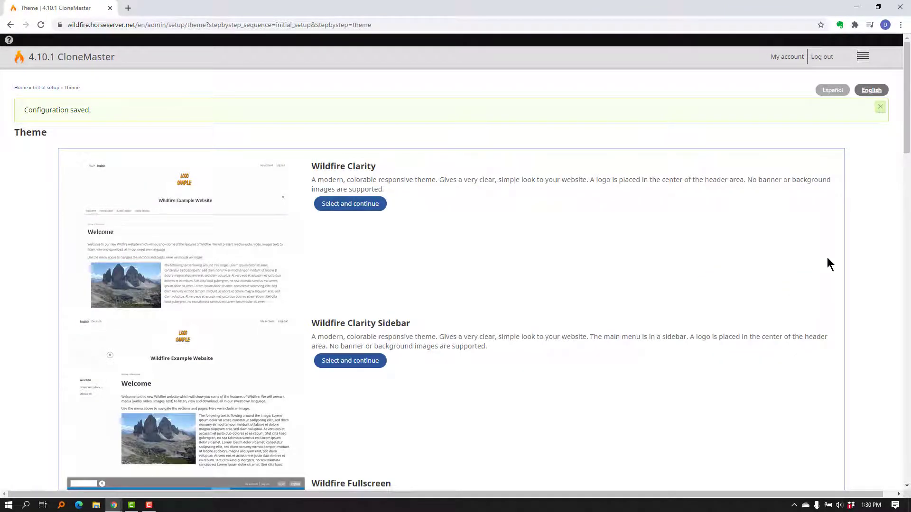
Step: Select the Wildfire Simplicity theme
{"action": "left_click_drag", "start_coordinate": [908, 145], "coordinate": [896, 218]}
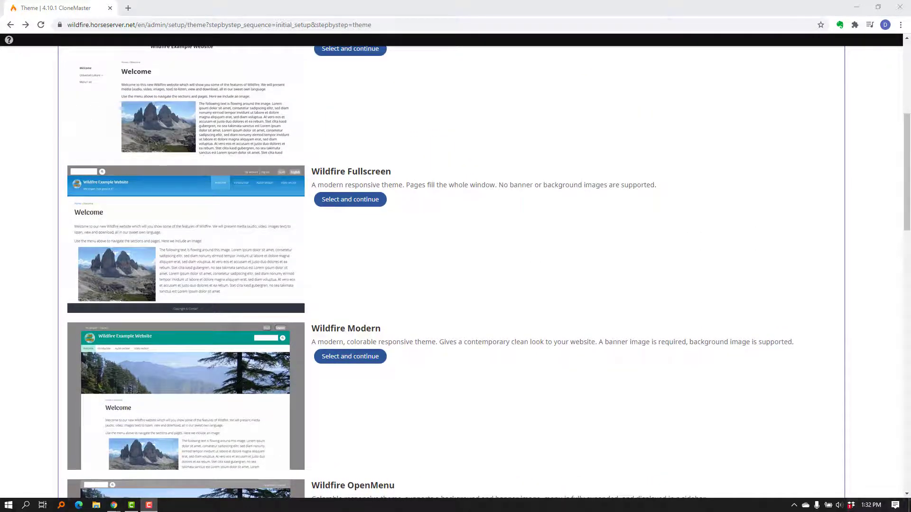
{"action": "left_click_drag", "start_coordinate": [908, 129], "coordinate": [906, 273]}
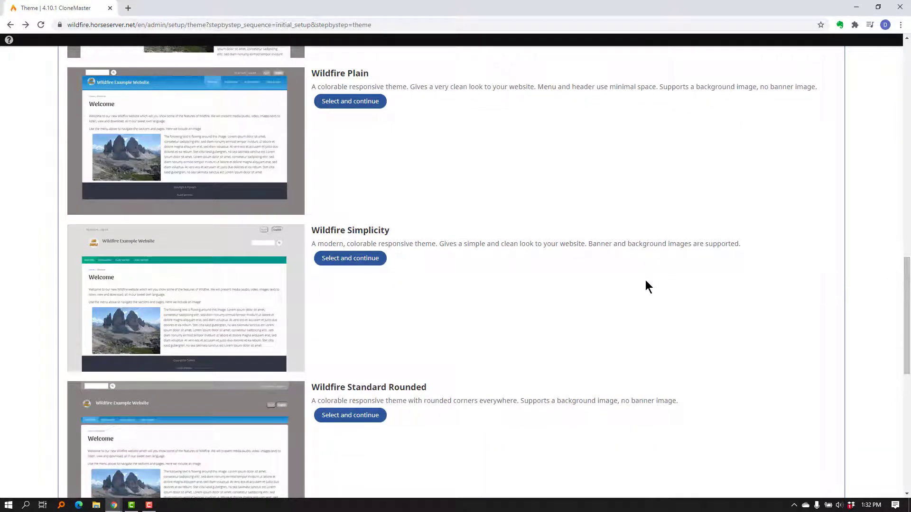
{"action": "left_click", "coordinate": [357, 258]}
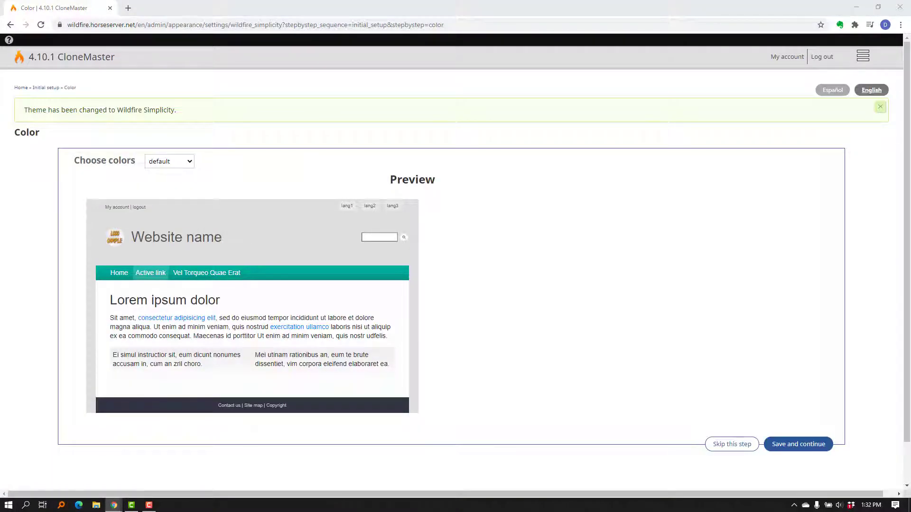
Step: Preview several colour schemes, choose the green colour scheme, and save and continue
{"action": "left_click", "coordinate": [190, 162]}
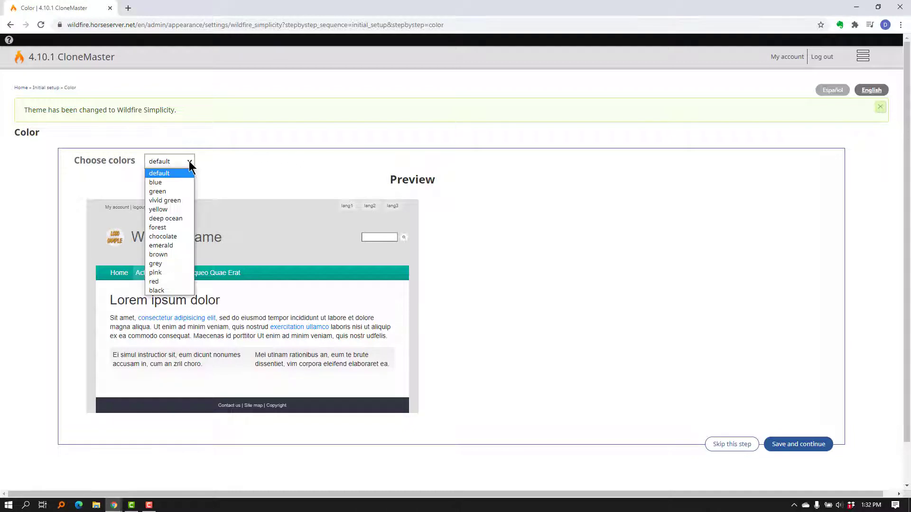
{"action": "left_click", "coordinate": [176, 192]}
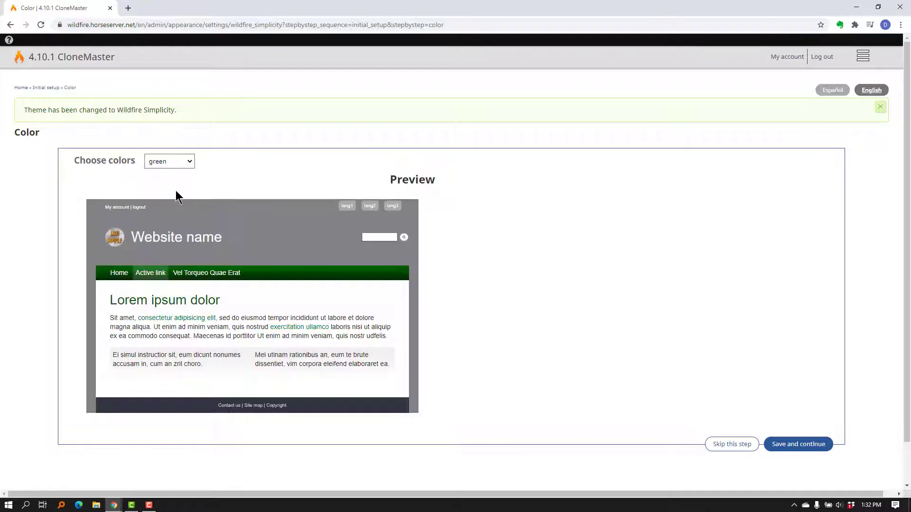
{"action": "left_click", "coordinate": [190, 162]}
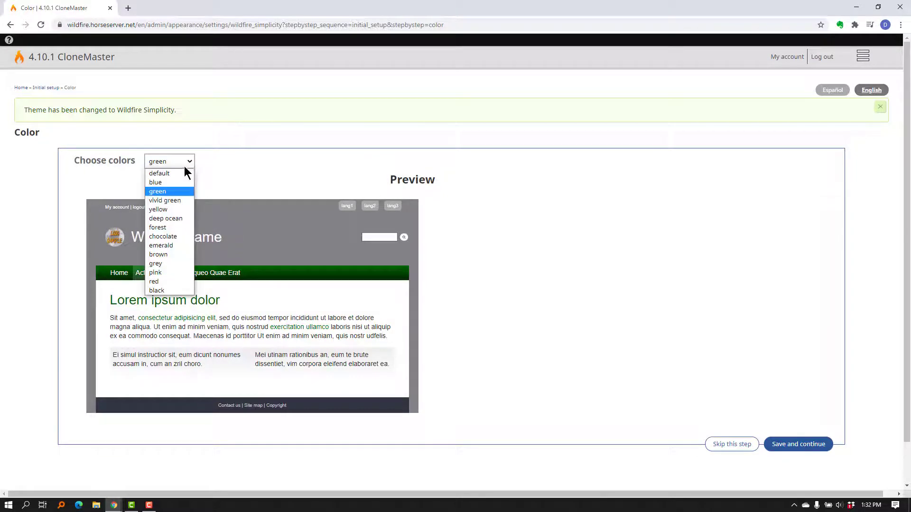
{"action": "left_click", "coordinate": [179, 218]}
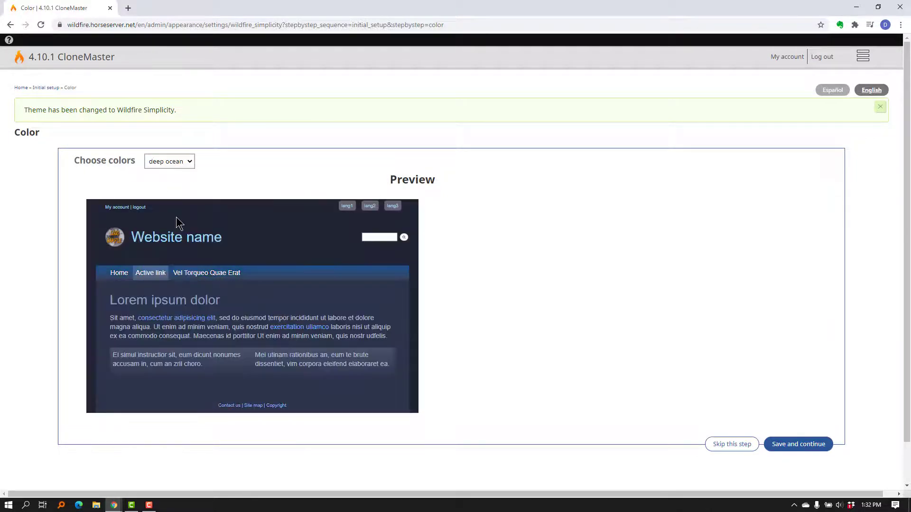
{"action": "left_click", "coordinate": [189, 161]}
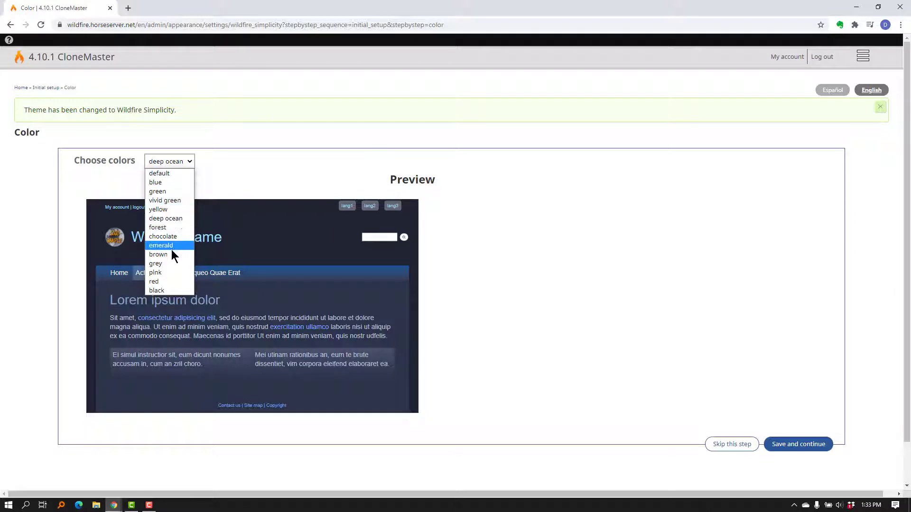
{"action": "left_click", "coordinate": [161, 290]}
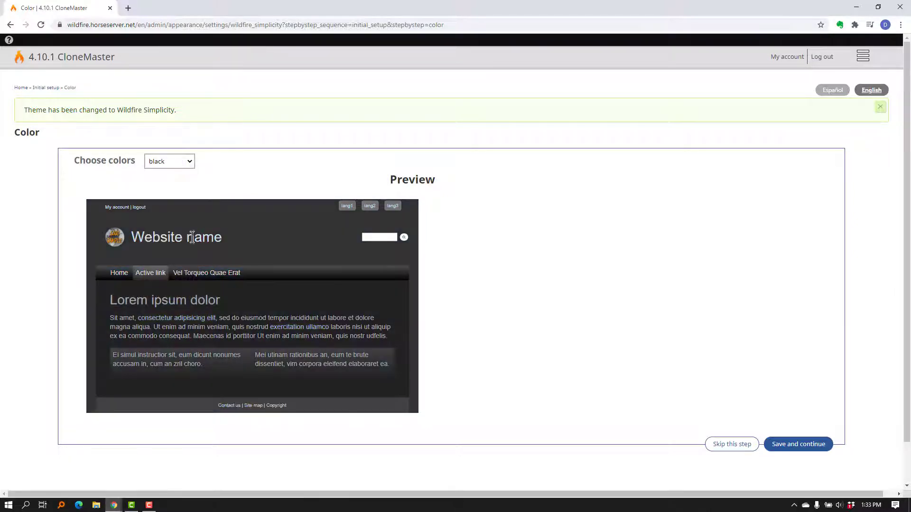
{"action": "left_click", "coordinate": [189, 162]}
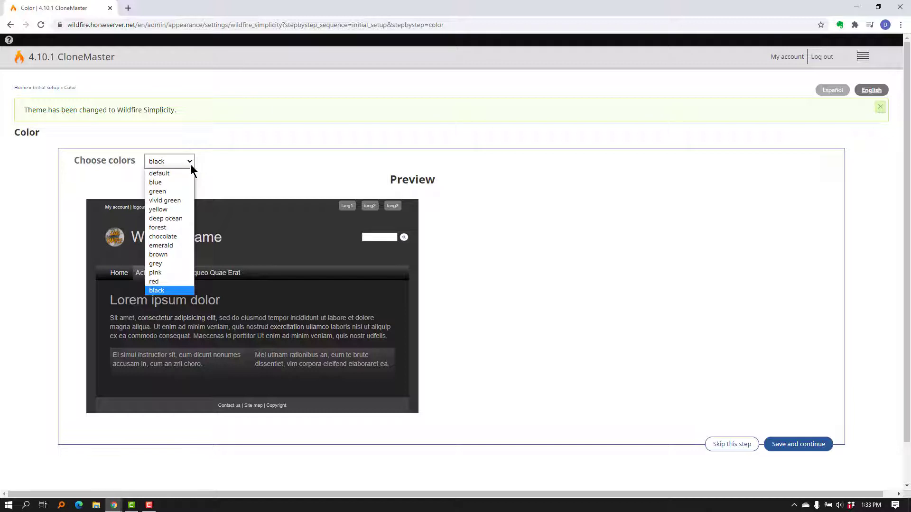
{"action": "left_click", "coordinate": [177, 195]}
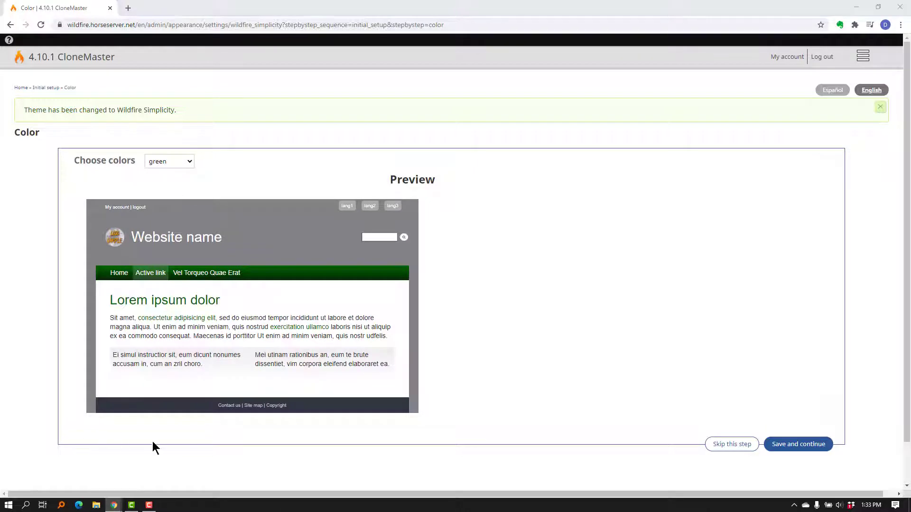
{"action": "left_click", "coordinate": [807, 446]}
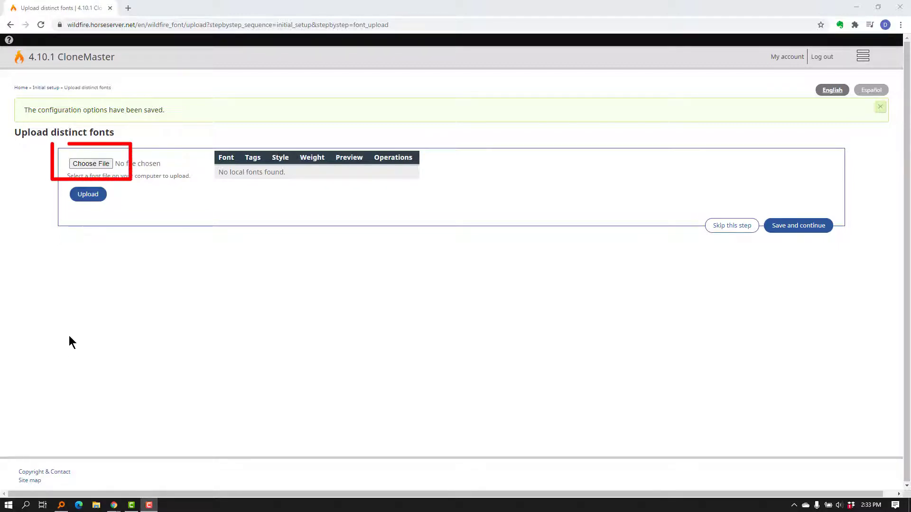
Step: Upload the font file LEELAWAD.TTF from the Documents Fonts folder, then save and continue to font assignment
{"action": "left_click", "coordinate": [104, 162]}
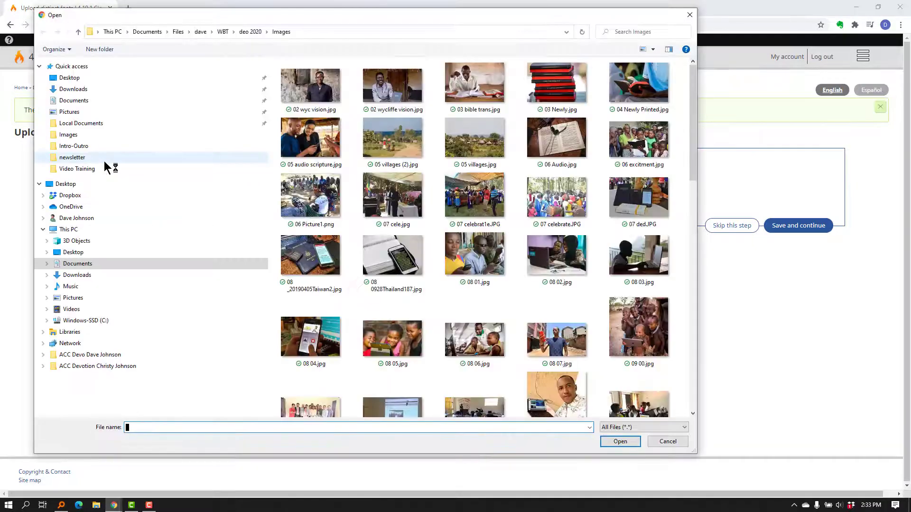
{"action": "left_click", "coordinate": [71, 102]}
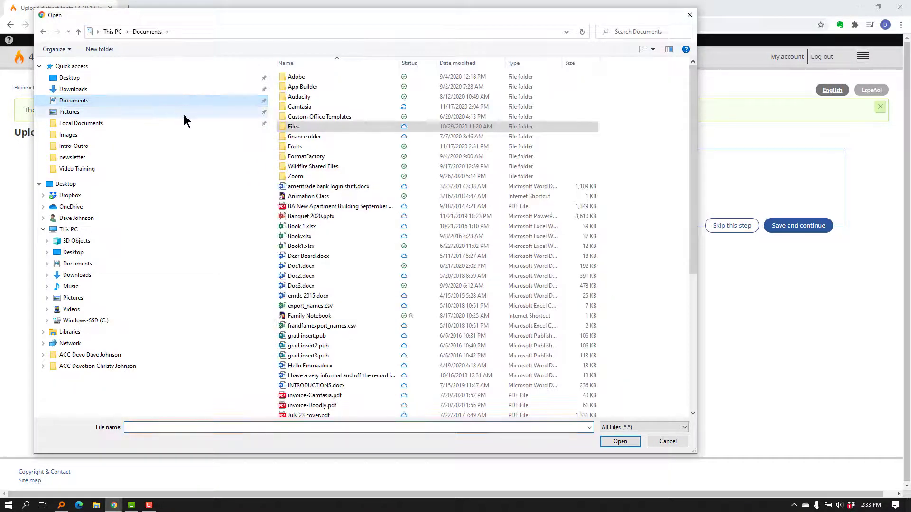
{"action": "double_click", "coordinate": [295, 148]}
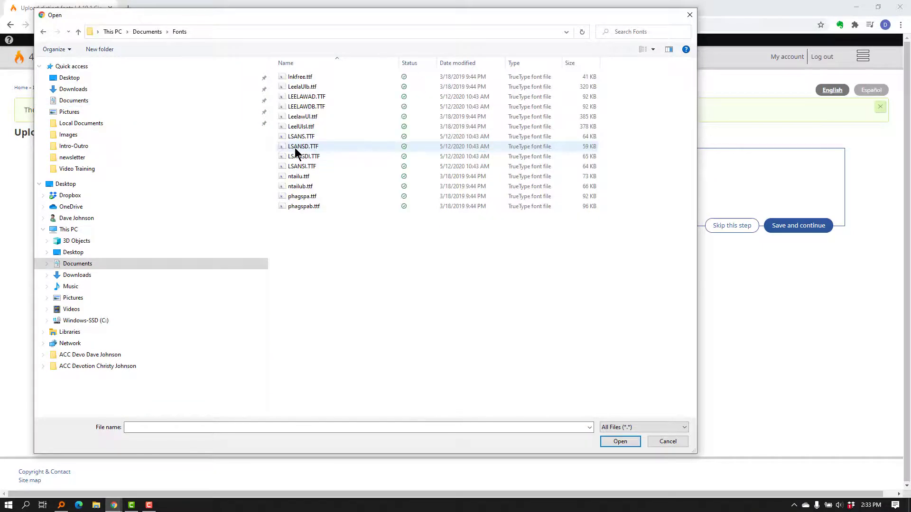
{"action": "left_click", "coordinate": [327, 98]}
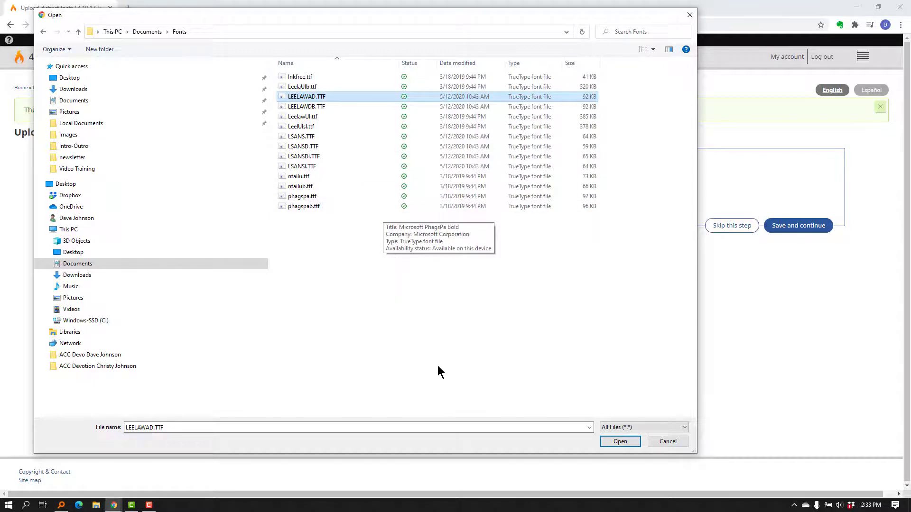
{"action": "left_click", "coordinate": [629, 442]}
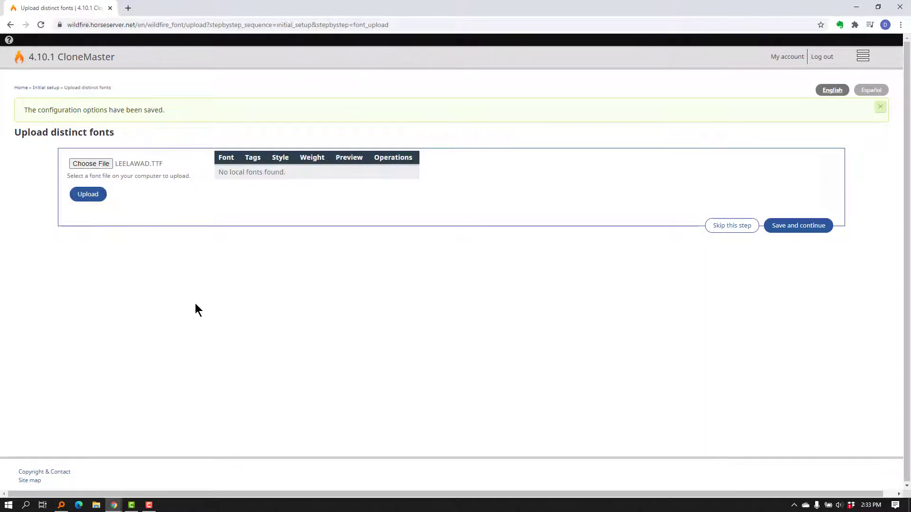
{"action": "left_click", "coordinate": [89, 195]}
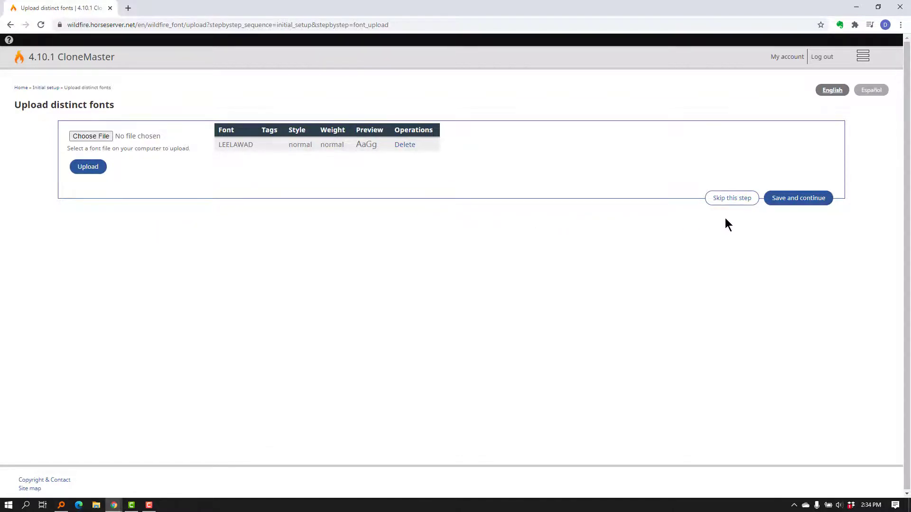
{"action": "left_click", "coordinate": [811, 199]}
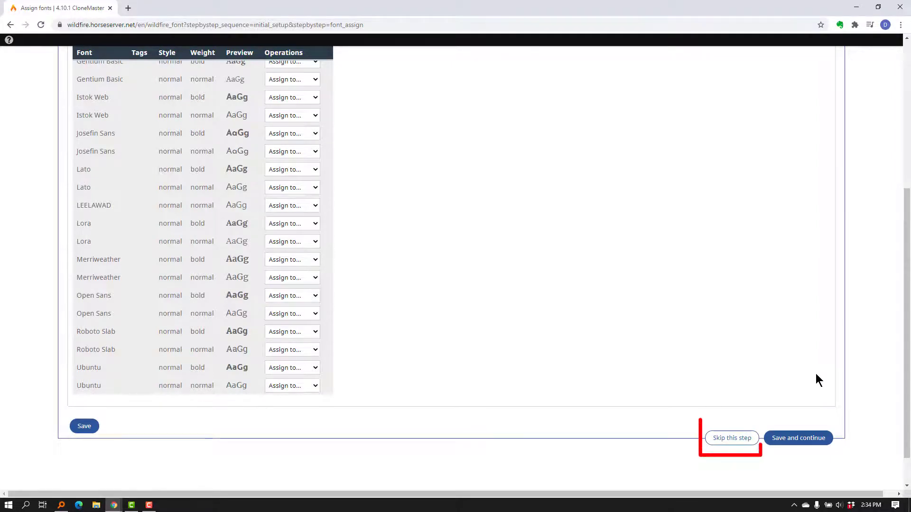
Step: Assign the bold Open Sans font to standard text and save
{"action": "left_click_drag", "start_coordinate": [907, 412], "coordinate": [906, 369]}
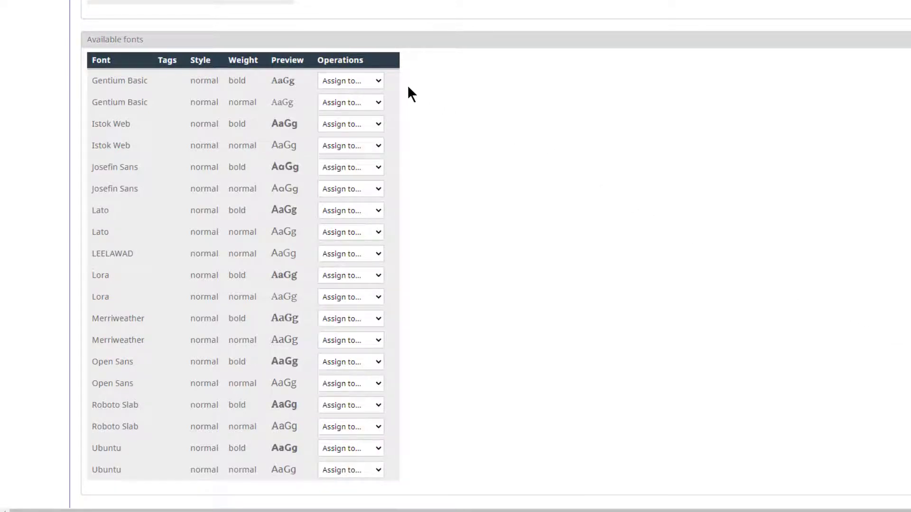
{"action": "left_click", "coordinate": [376, 80]}
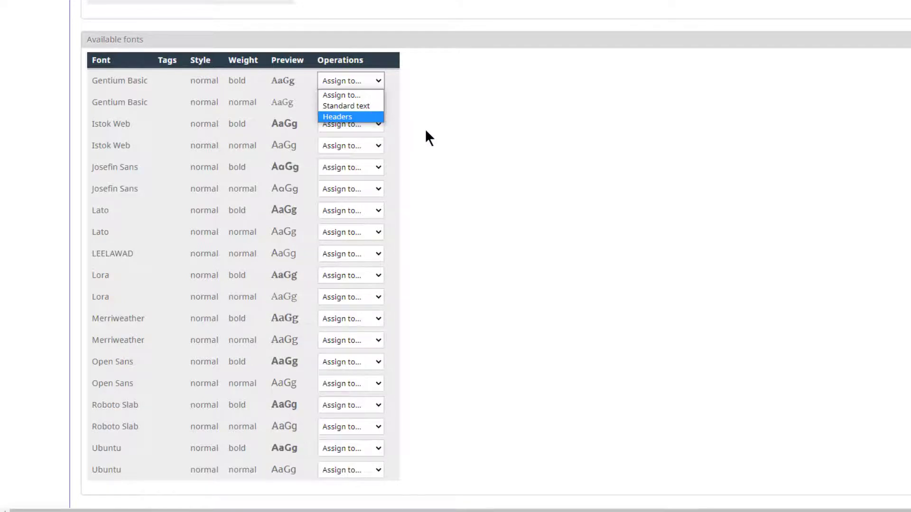
{"action": "left_click", "coordinate": [463, 161]}
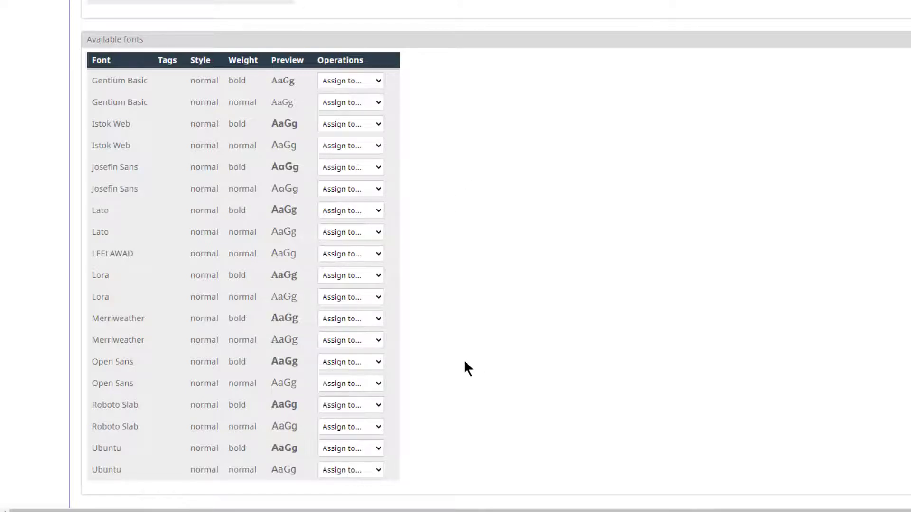
{"action": "left_click", "coordinate": [373, 364]}
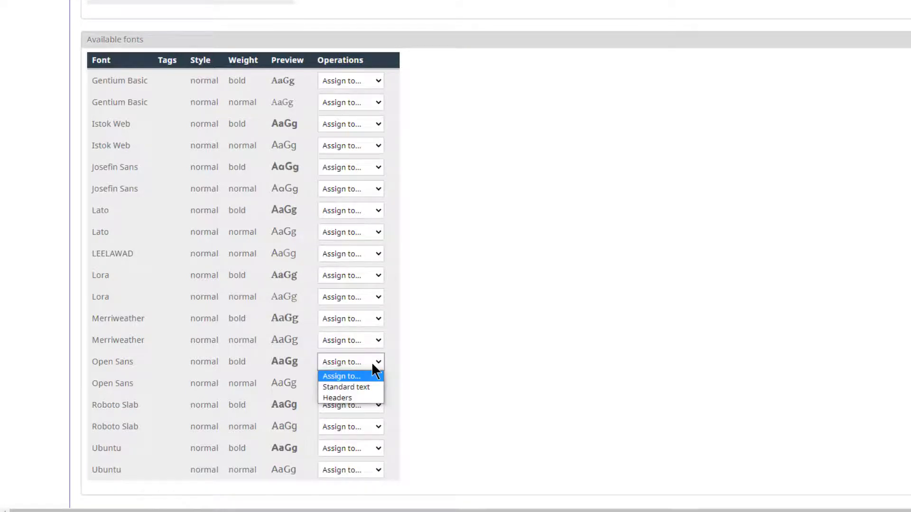
{"action": "left_click", "coordinate": [369, 391]}
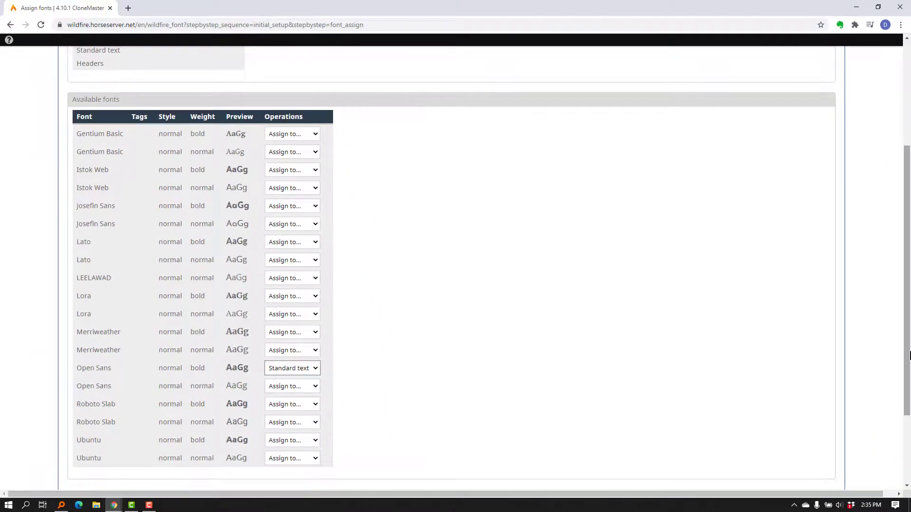
{"action": "left_click_drag", "start_coordinate": [910, 352], "coordinate": [907, 391]}
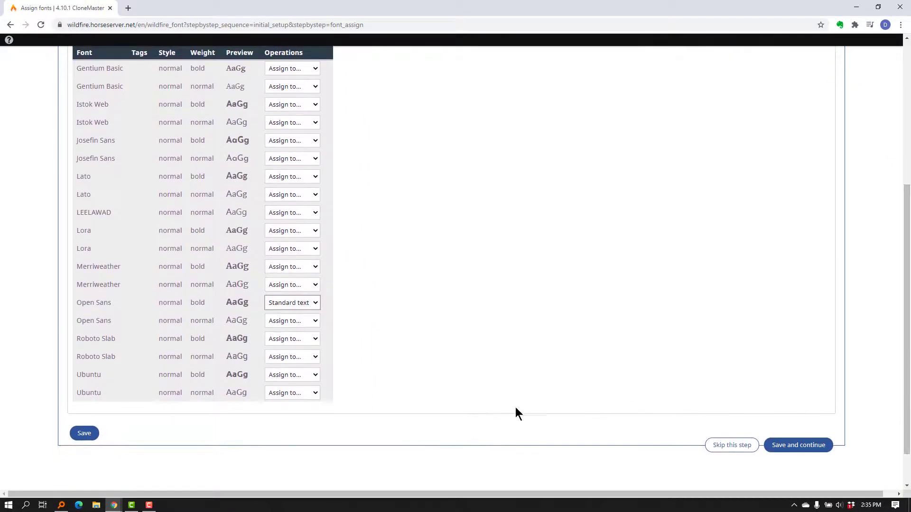
{"action": "left_click", "coordinate": [86, 434]}
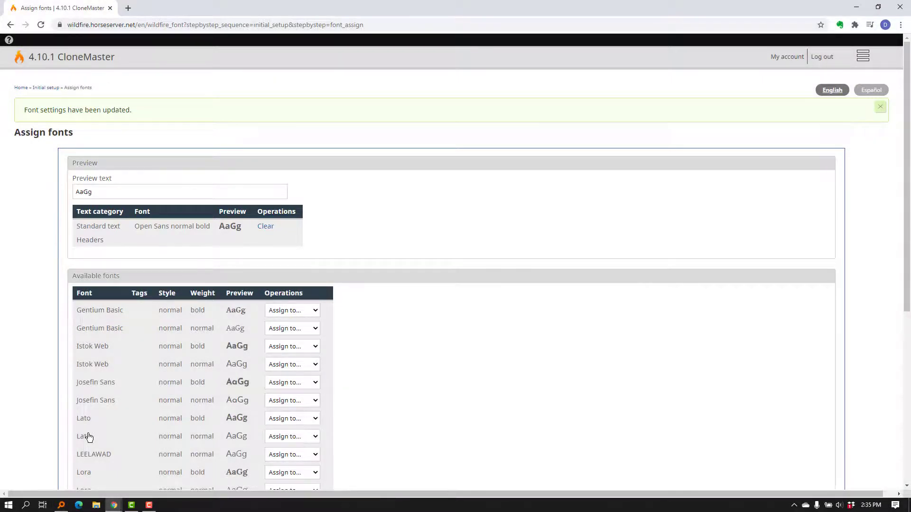
Step: Assign bold Merriweather to standard text and normal Merriweather to headers, then save
{"action": "scroll", "coordinate": [396, 336], "scroll_direction": "down", "scroll_amount": 2}
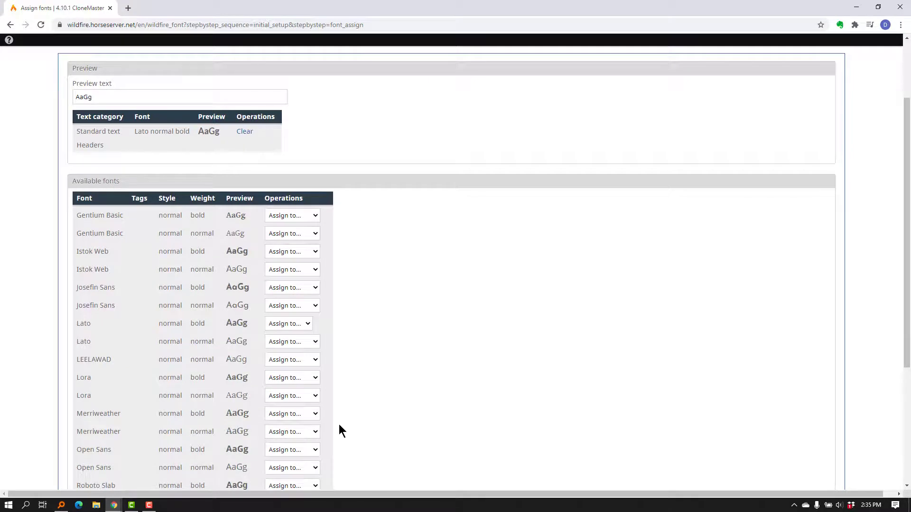
{"action": "left_click", "coordinate": [311, 414]}
{"action": "left_click", "coordinate": [304, 434]}
{"action": "left_click", "coordinate": [304, 434]}
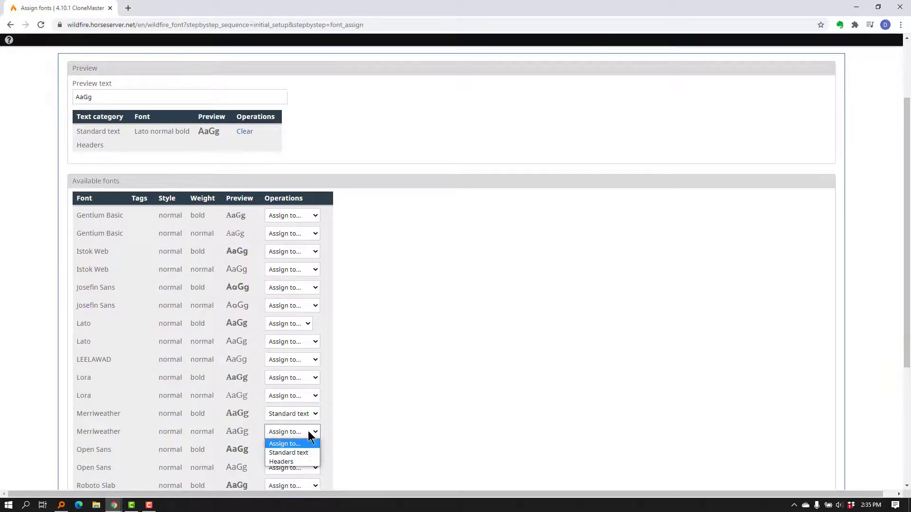
{"action": "left_click", "coordinate": [297, 462]}
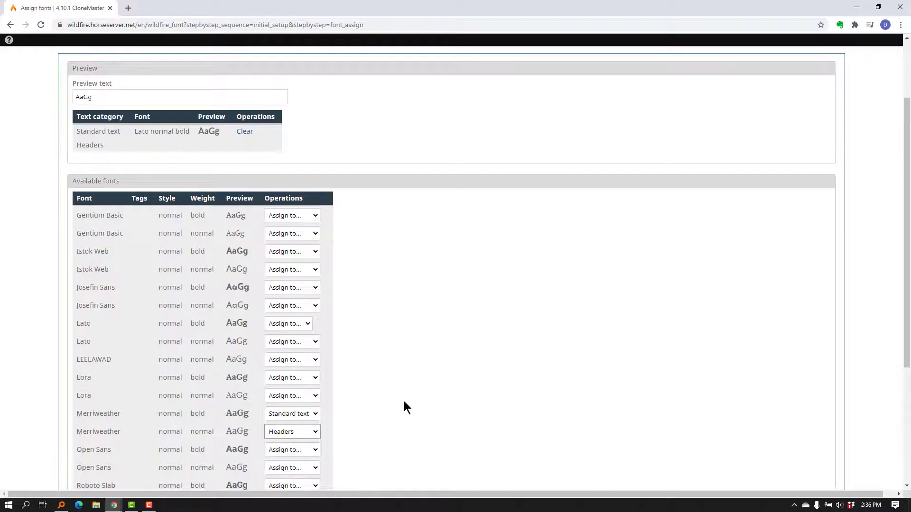
{"action": "scroll", "coordinate": [406, 407], "scroll_direction": "down", "scroll_amount": 3}
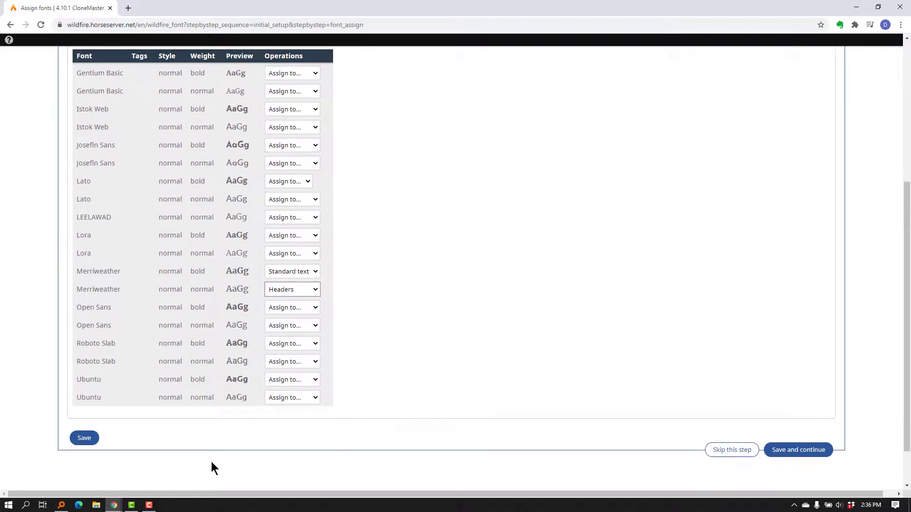
{"action": "left_click", "coordinate": [85, 440]}
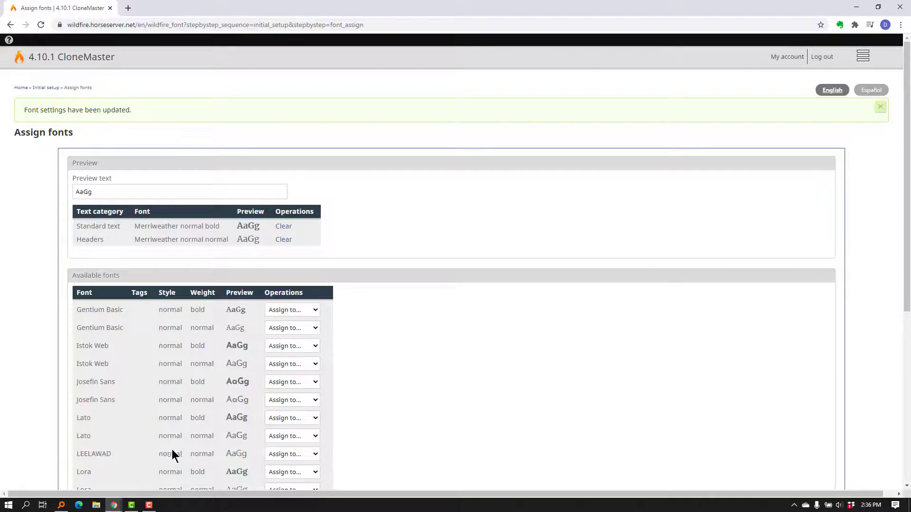
Step: Assign the LEELAWAD font to standard text and save
{"action": "scroll", "coordinate": [216, 453], "scroll_direction": "down", "scroll_amount": 1}
{"action": "scroll", "coordinate": [215, 453], "scroll_direction": "down", "scroll_amount": 3}
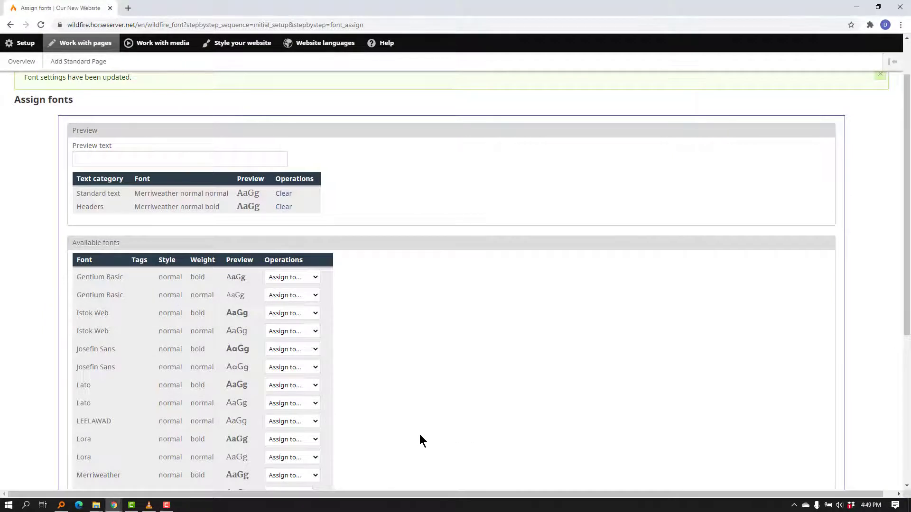
{"action": "left_click", "coordinate": [312, 422]}
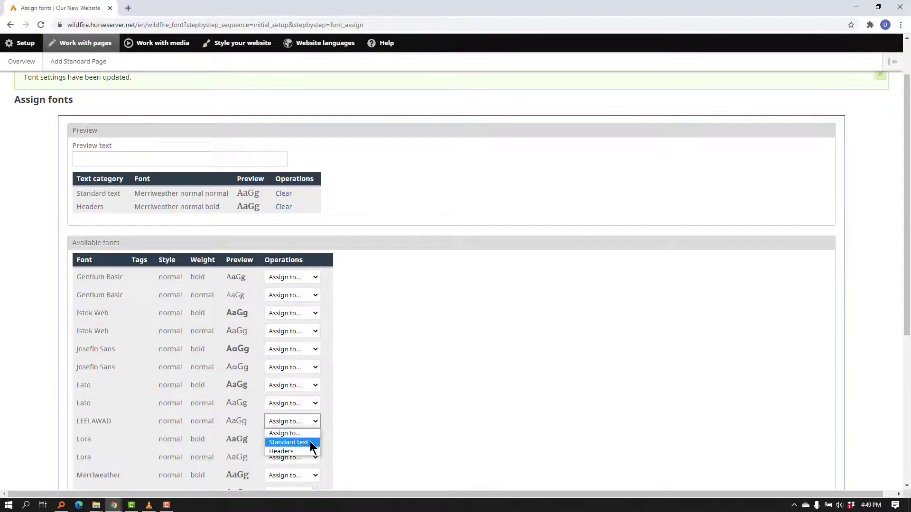
{"action": "left_click", "coordinate": [304, 443]}
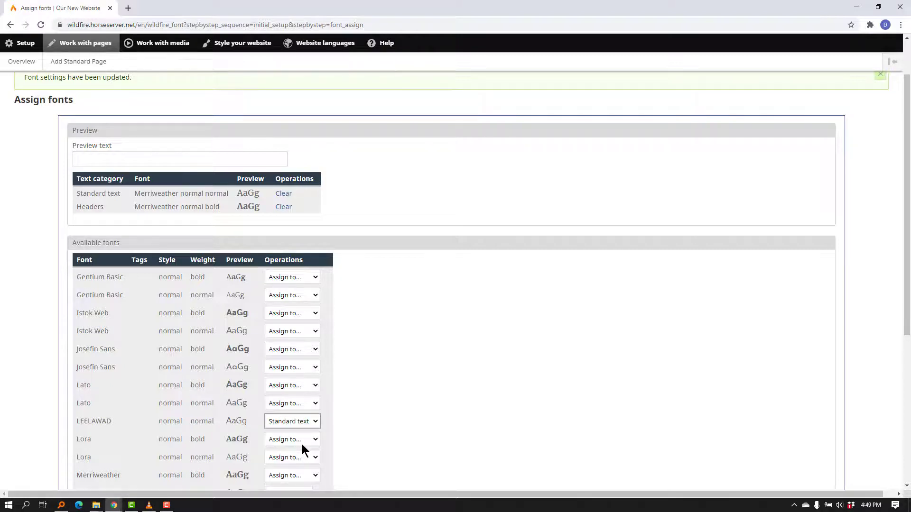
{"action": "scroll", "coordinate": [372, 429], "scroll_direction": "down", "scroll_amount": 5}
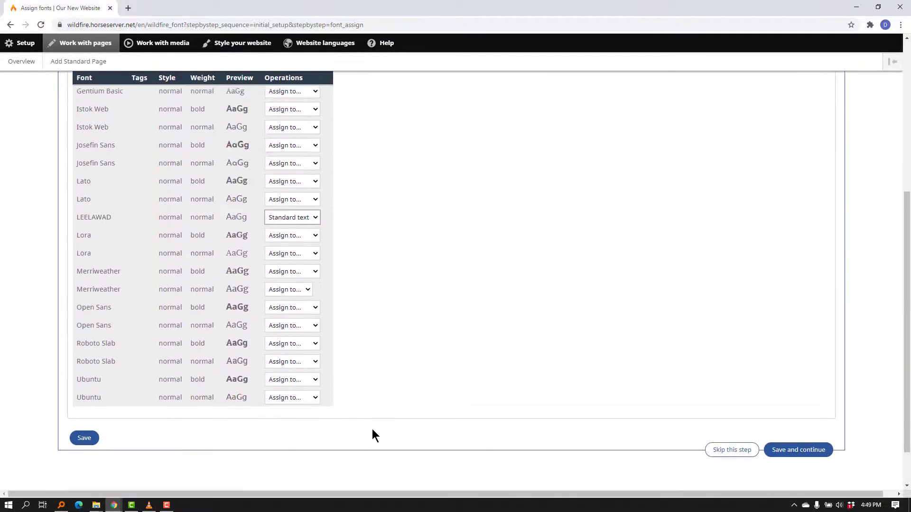
{"action": "left_click", "coordinate": [81, 409]}
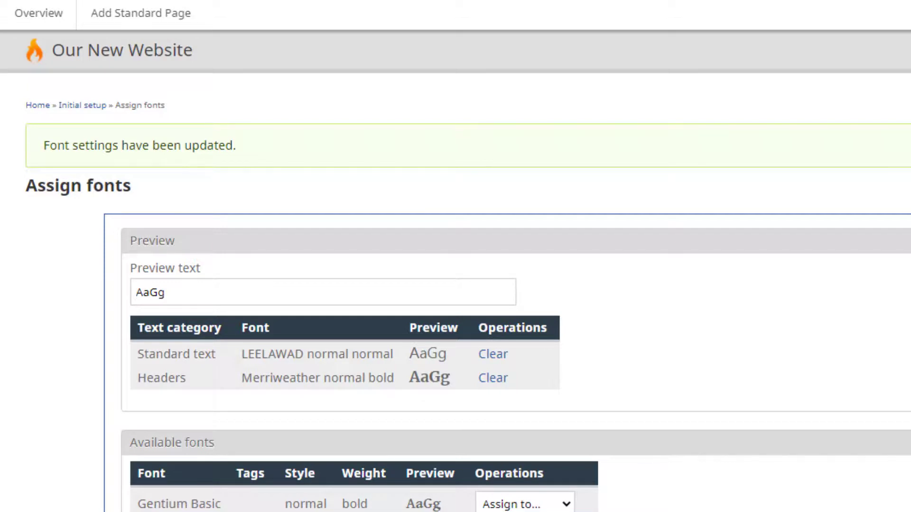
Step: Replace the preview text with the Thai characters ประ
{"action": "left_click", "coordinate": [164, 291]}
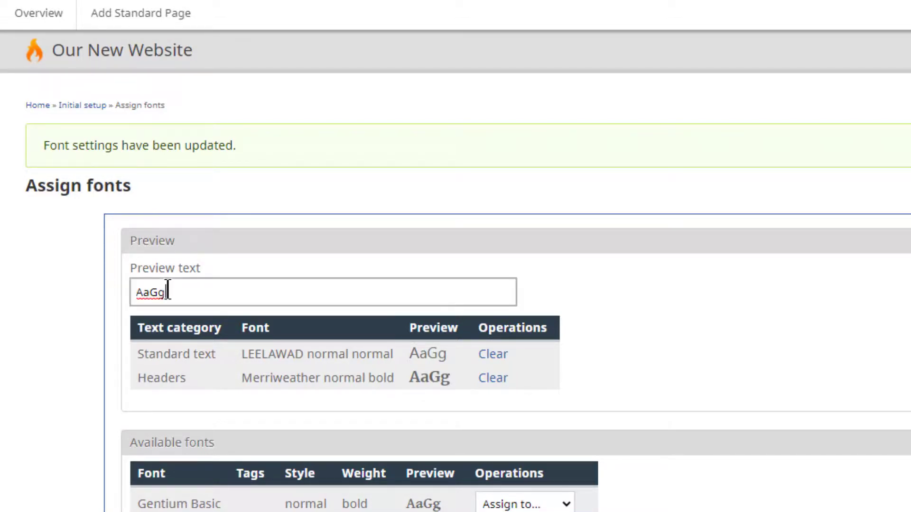
{"action": "left_click_drag", "start_coordinate": [163, 291], "coordinate": [135, 291]}
{"action": "type", "text": "ป"}
{"action": "type", "text": "ระ"}
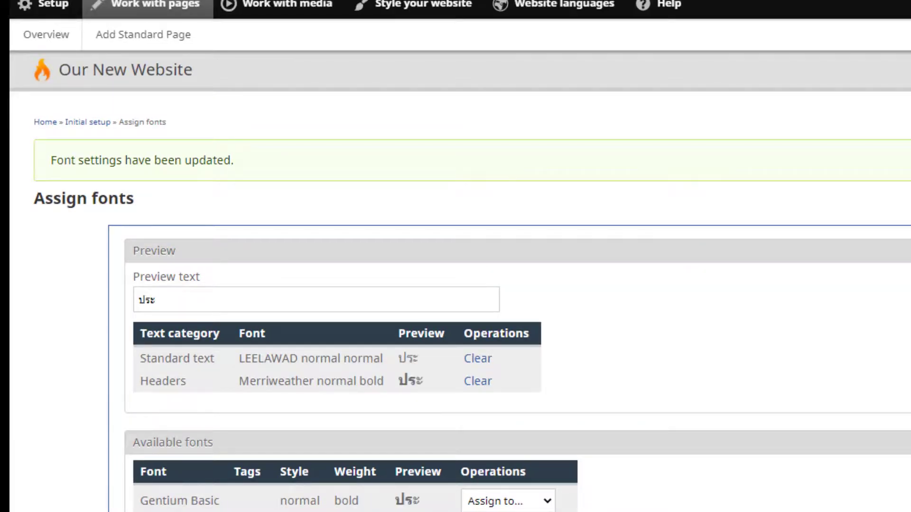
{"action": "type", "text": "โยค"}
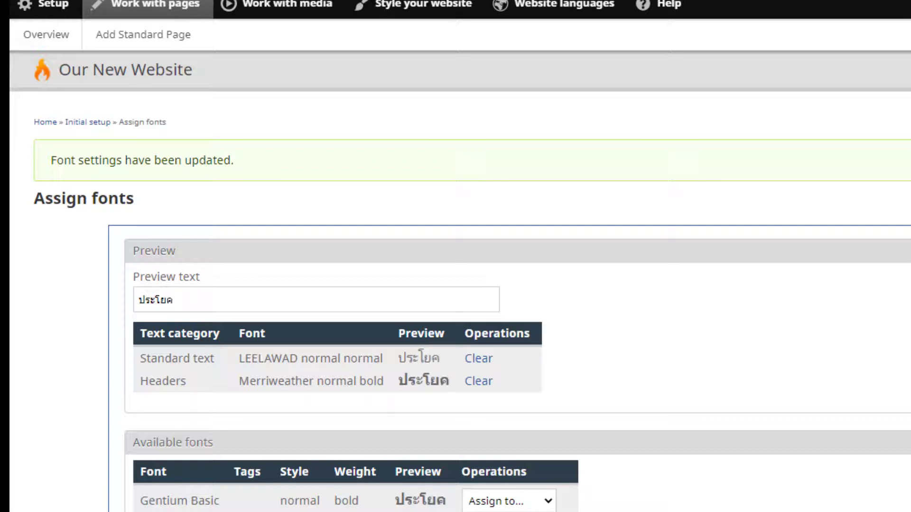
{"action": "type", "text": "ต์"}
{"action": "type", "text": "วอ"}
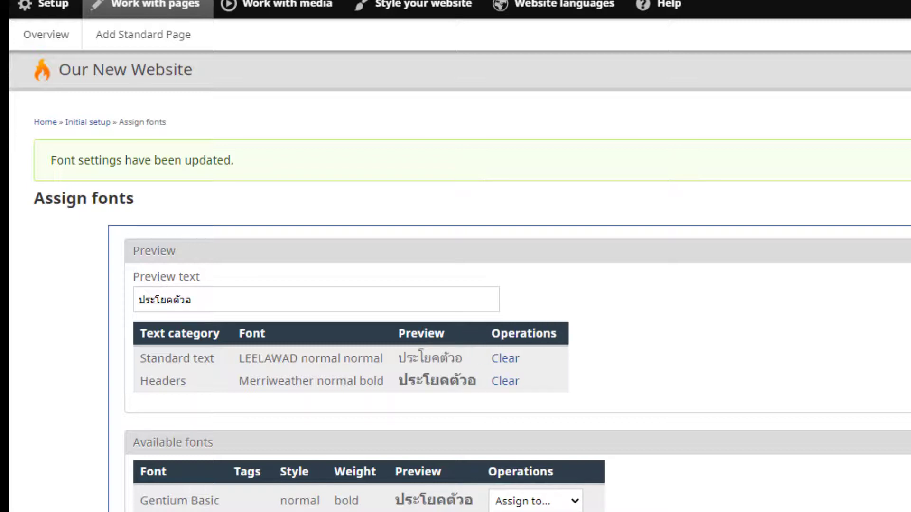
{"action": "type", "text": "ย่"}
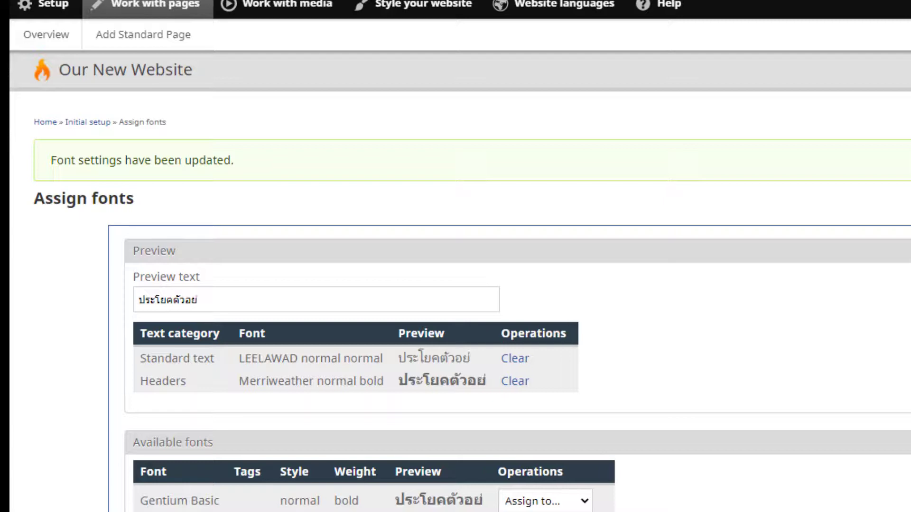
{"action": "type", "text": "า"}
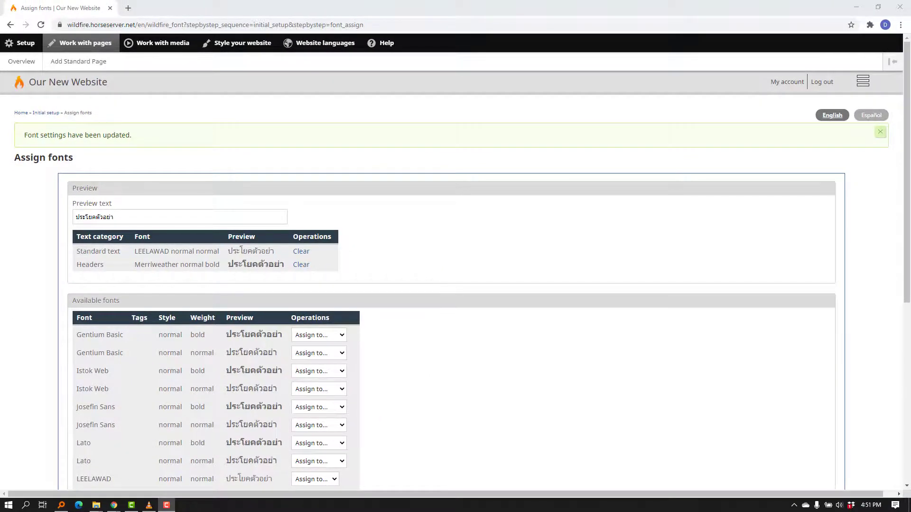
{"action": "type", "text": "ง"}
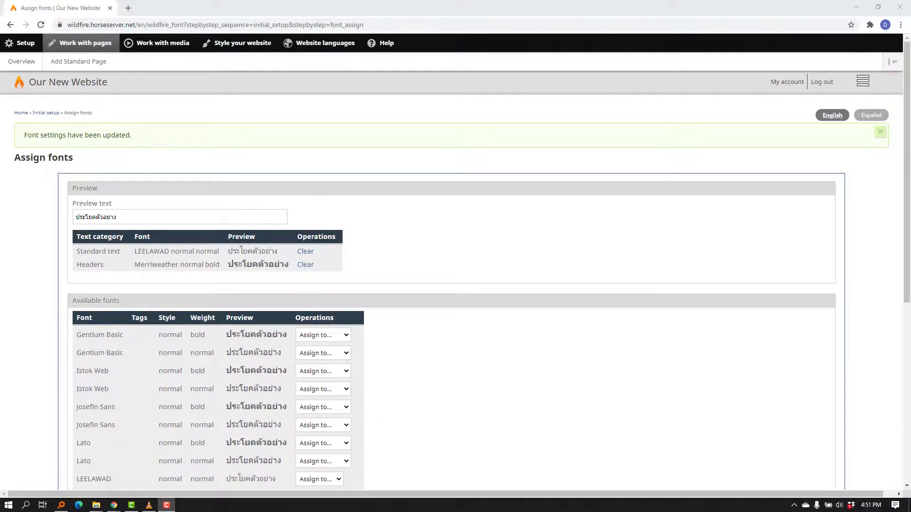
Step: Clear the font assignments for headers and standard text, then save and continue to the next setup step
{"action": "scroll", "coordinate": [455, 285], "scroll_direction": "down", "scroll_amount": 1}
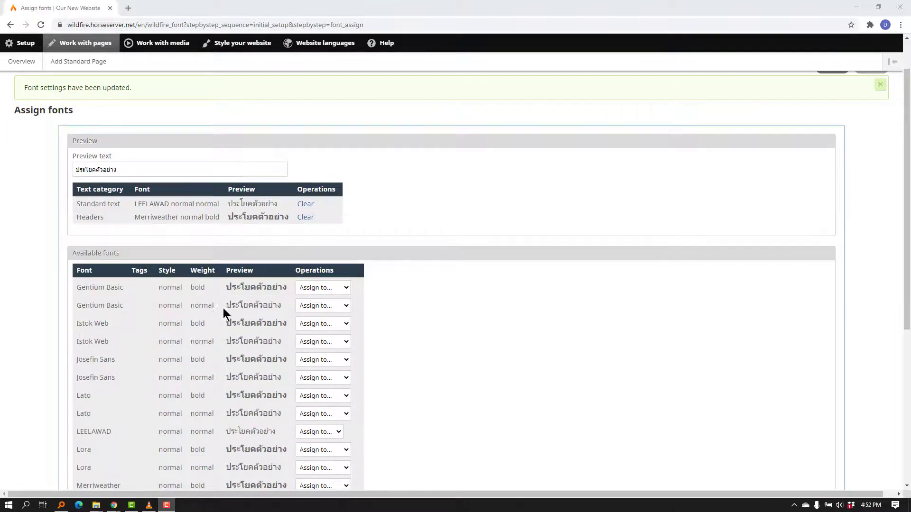
{"action": "left_click", "coordinate": [304, 219]}
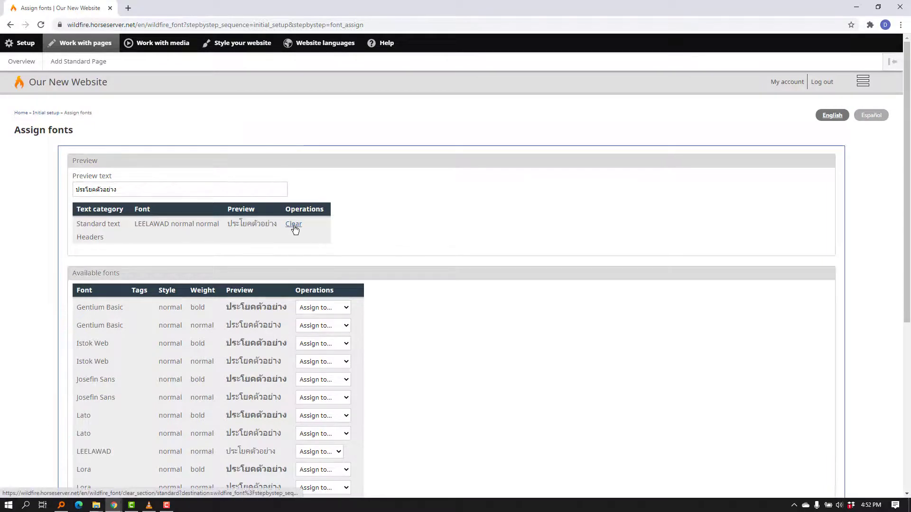
{"action": "left_click", "coordinate": [294, 224]}
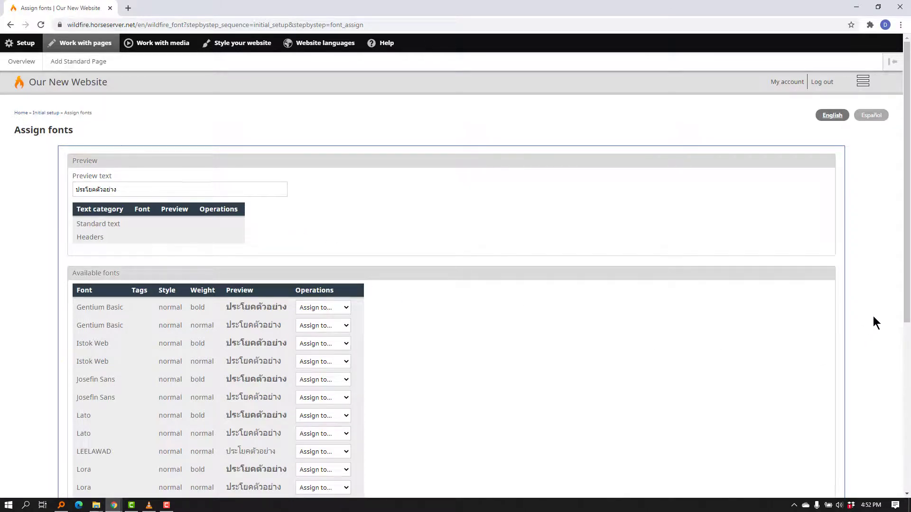
{"action": "left_click_drag", "start_coordinate": [907, 309], "coordinate": [901, 474]}
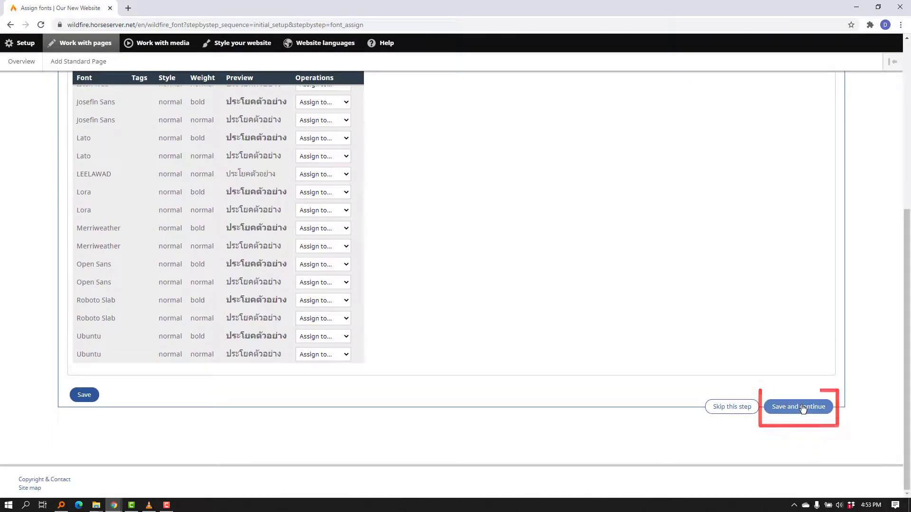
{"action": "left_click", "coordinate": [802, 409]}
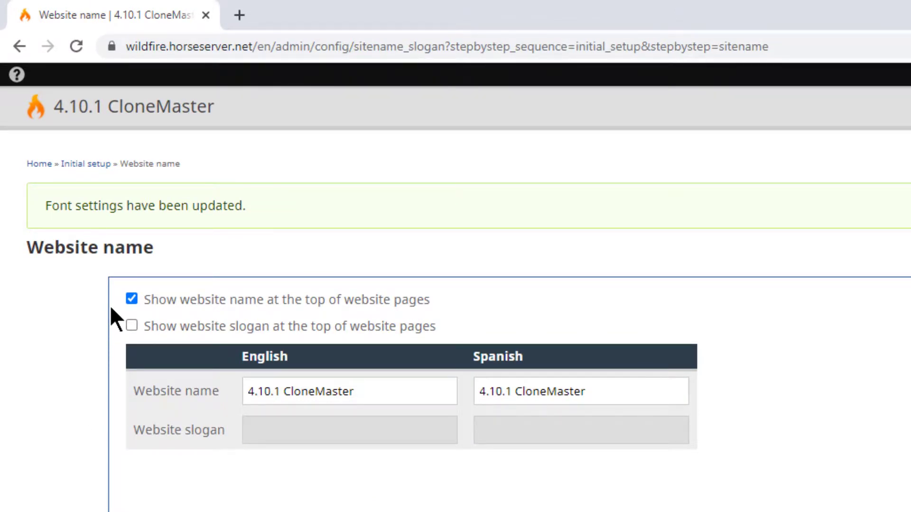
Step: Set the website name to Our New Website in English and Nuestro Nuevo Sitio Web in Spanish
{"action": "left_click", "coordinate": [369, 397]}
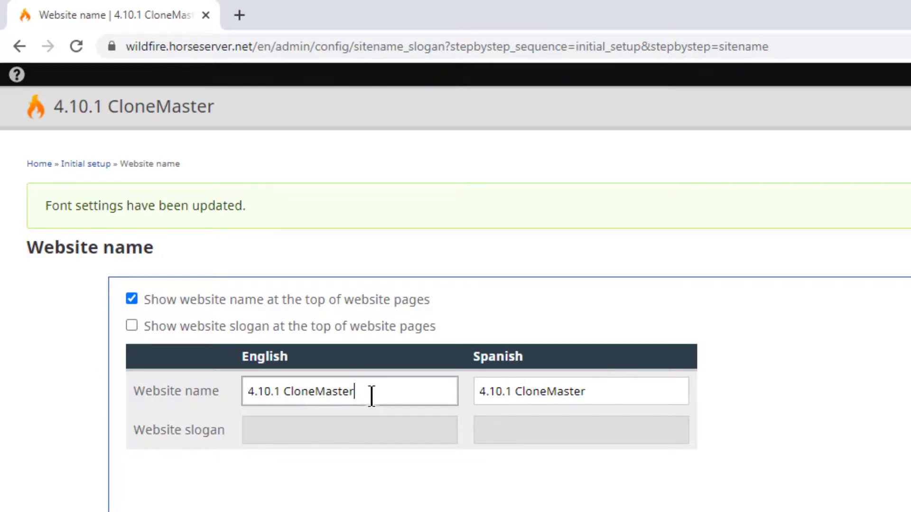
{"action": "left_click_drag", "start_coordinate": [352, 394], "coordinate": [152, 442]}
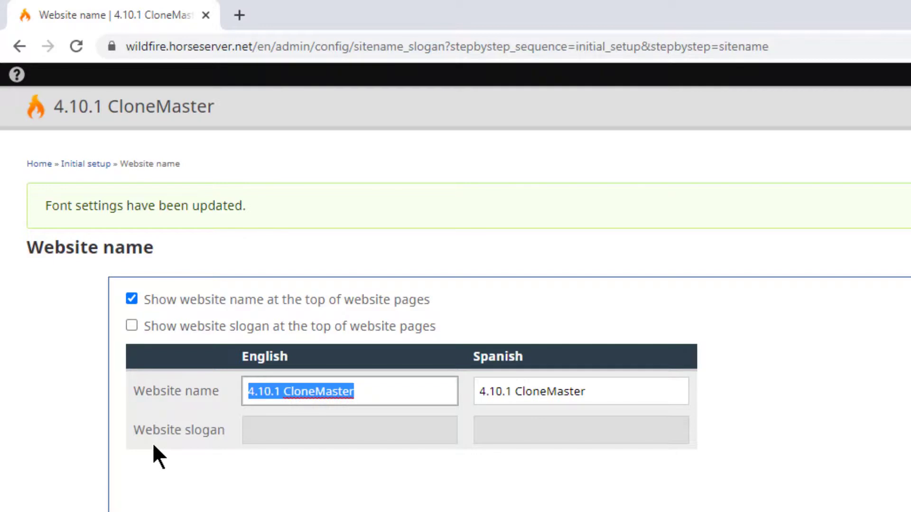
{"action": "type", "text": "Our N"}
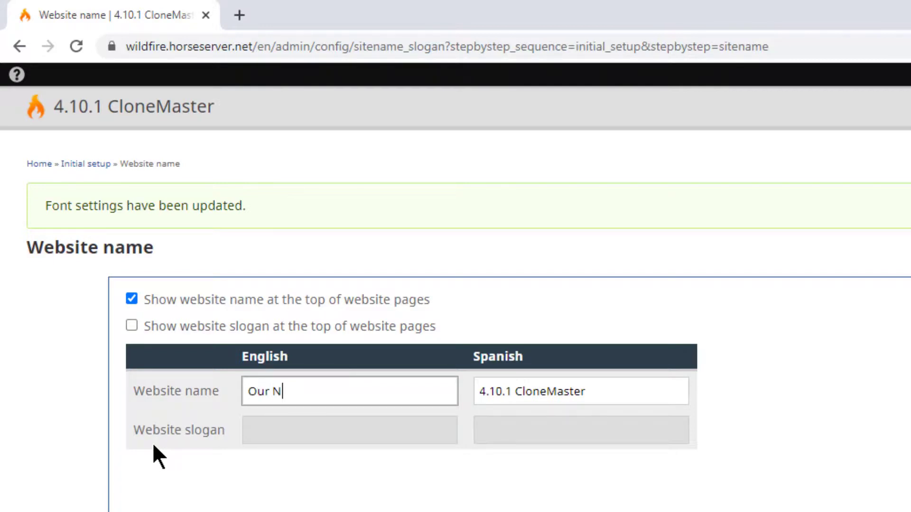
{"action": "type", "text": "ew Website"}
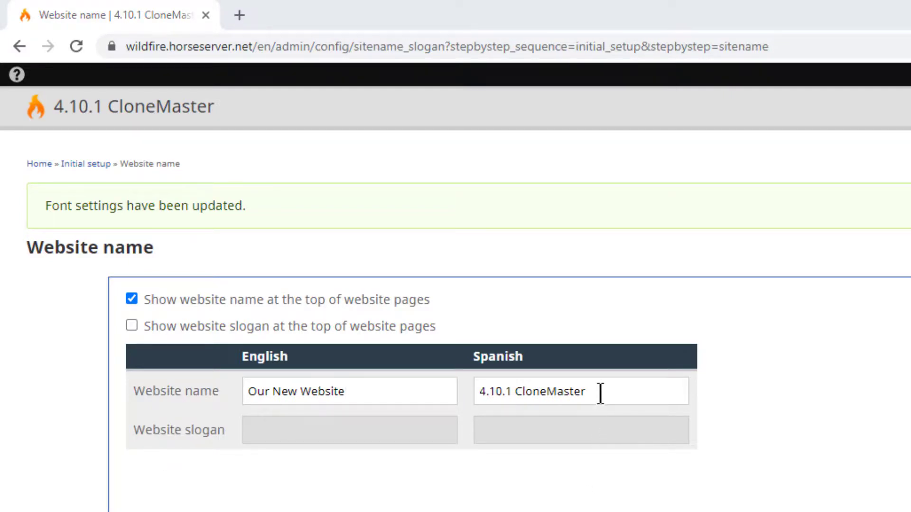
{"action": "left_click_drag", "start_coordinate": [600, 392], "coordinate": [427, 398]}
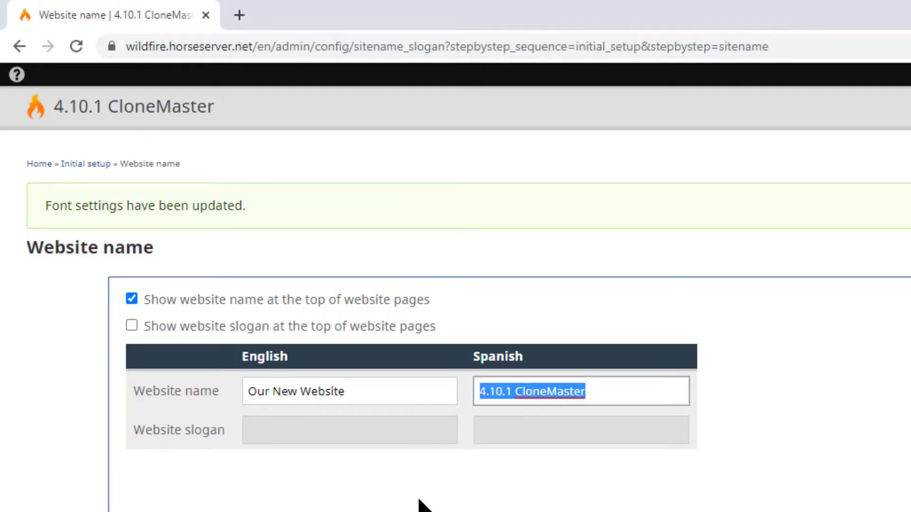
{"action": "type", "text": "Nues"}
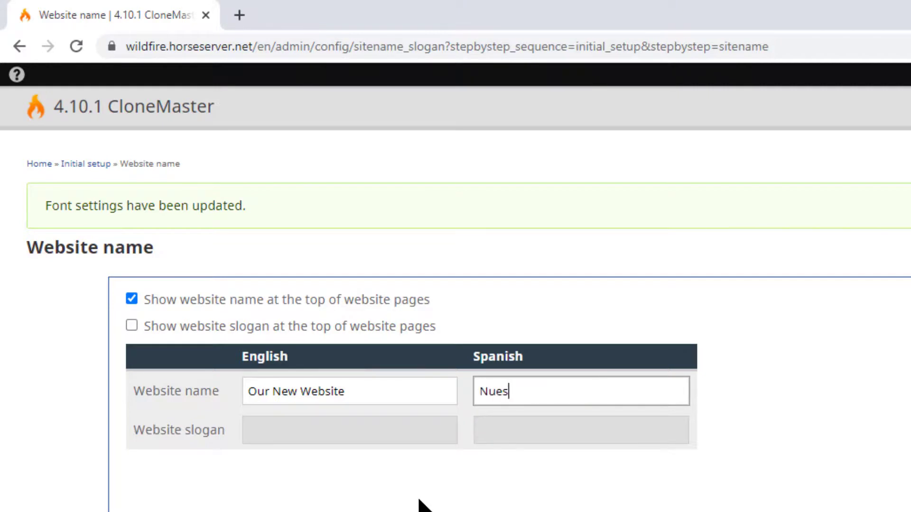
{"action": "type", "text": "tro Nuevo Si"}
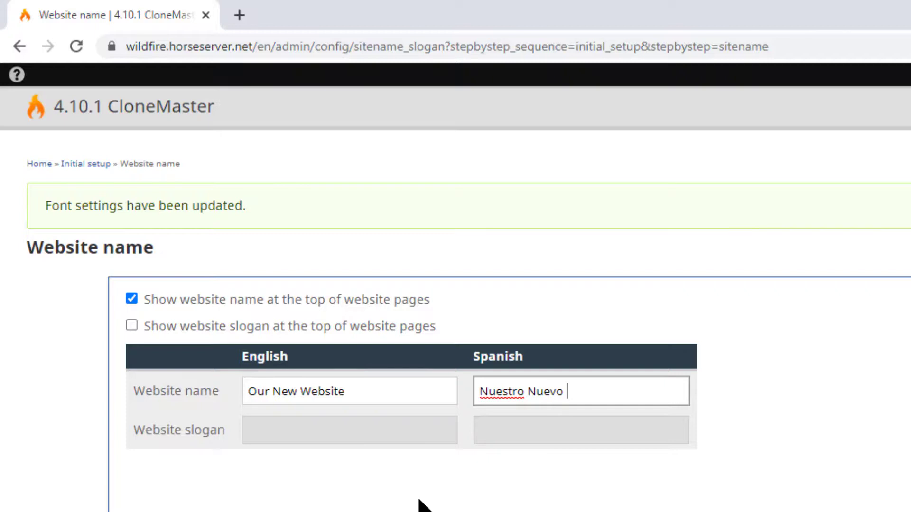
{"action": "type", "text": "tio Web"}
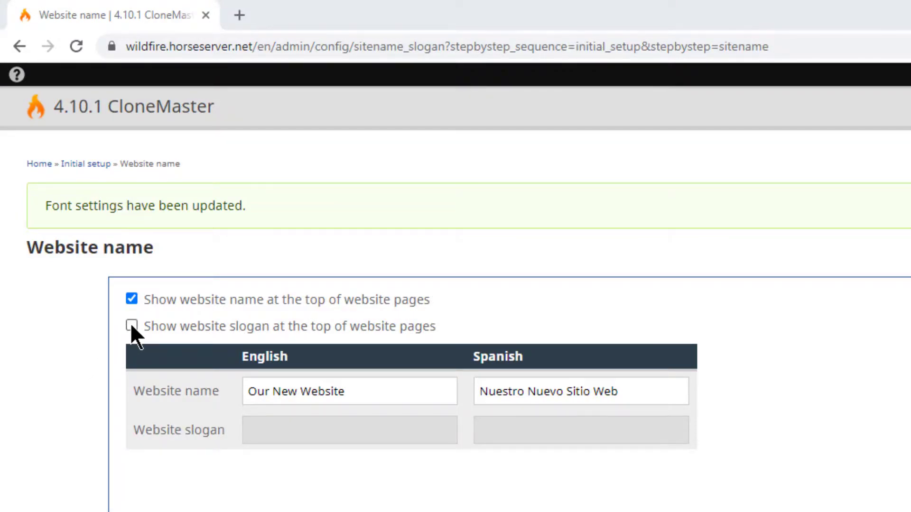
Step: Show the website slogan and set it to Hello to the world... in English and Hola al mundo! in Spanish
{"action": "left_click", "coordinate": [131, 326]}
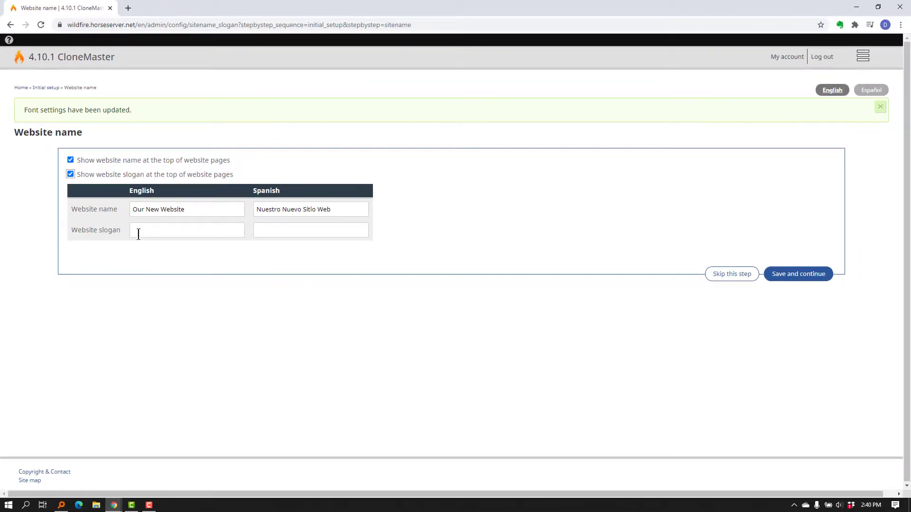
{"action": "left_click", "coordinate": [138, 234]}
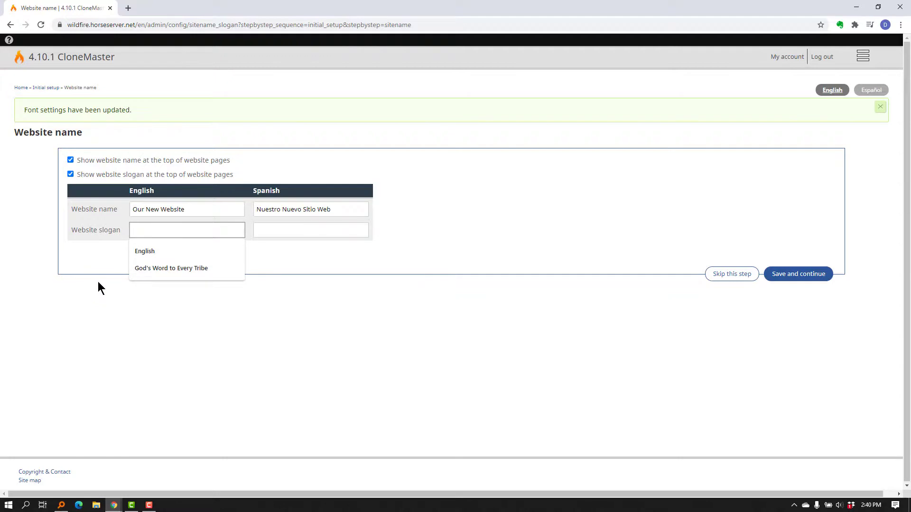
{"action": "type", "text": "Hello to t"}
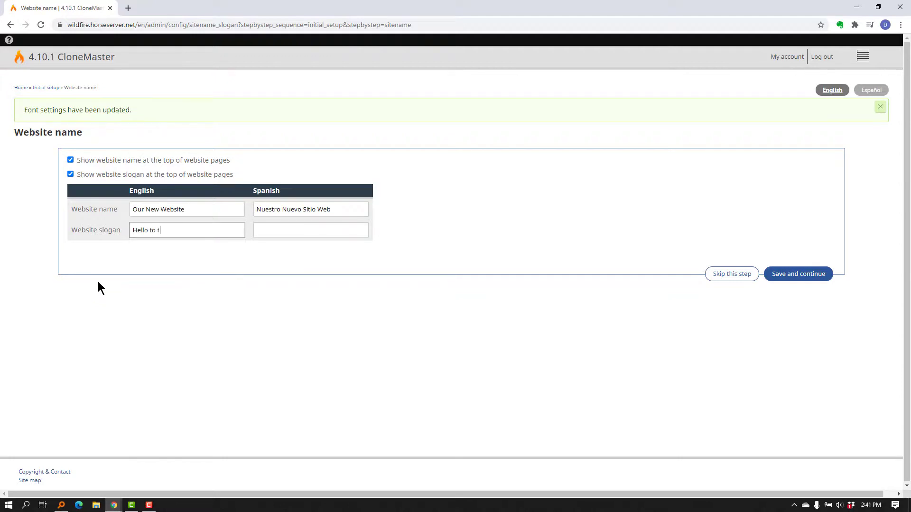
{"action": "type", "text": "he world..."}
{"action": "key", "text": "Tab"}
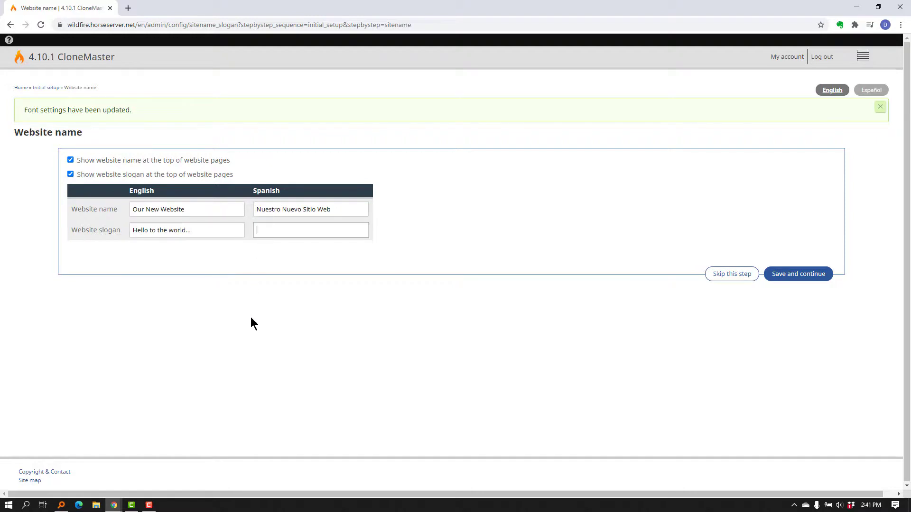
{"action": "type", "text": "Hola al mundo!"}
Step: Save the website name settings to finish the initial setup, then save and go to Work with pages
{"action": "left_click", "coordinate": [70, 174]}
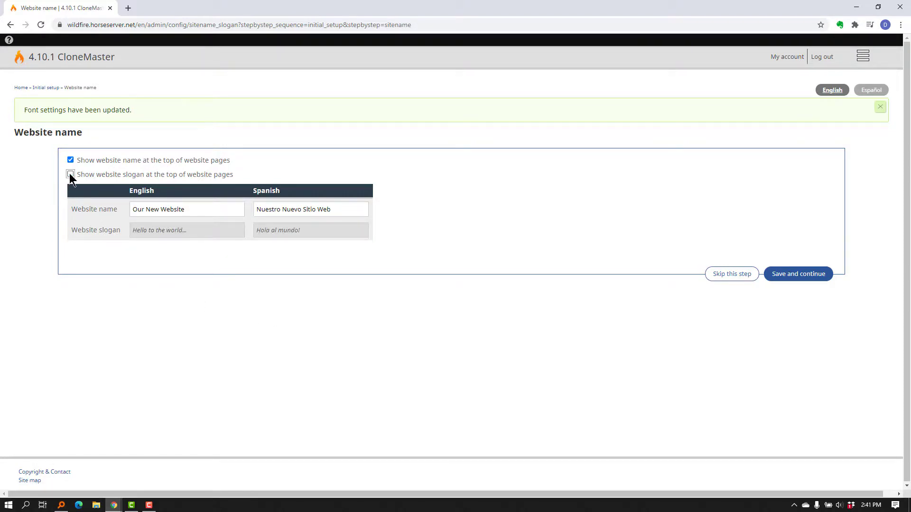
{"action": "left_click", "coordinate": [69, 172]}
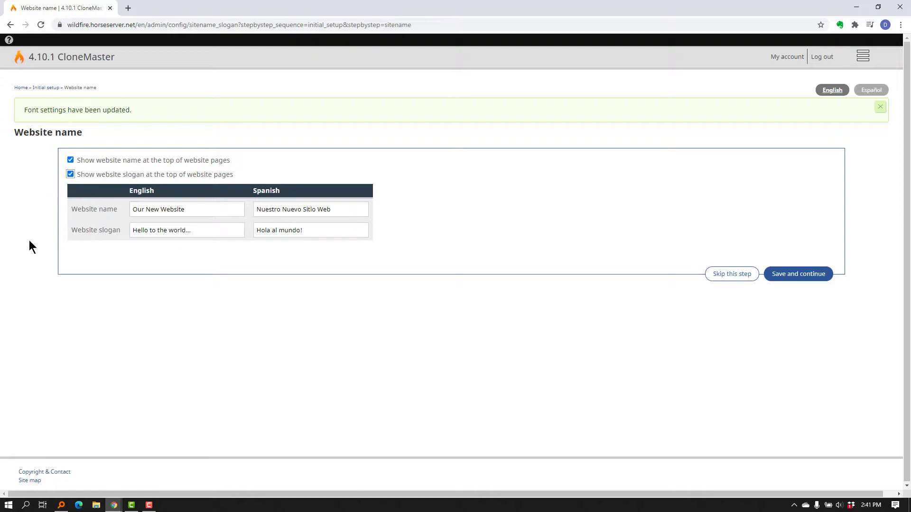
{"action": "left_click", "coordinate": [799, 279]}
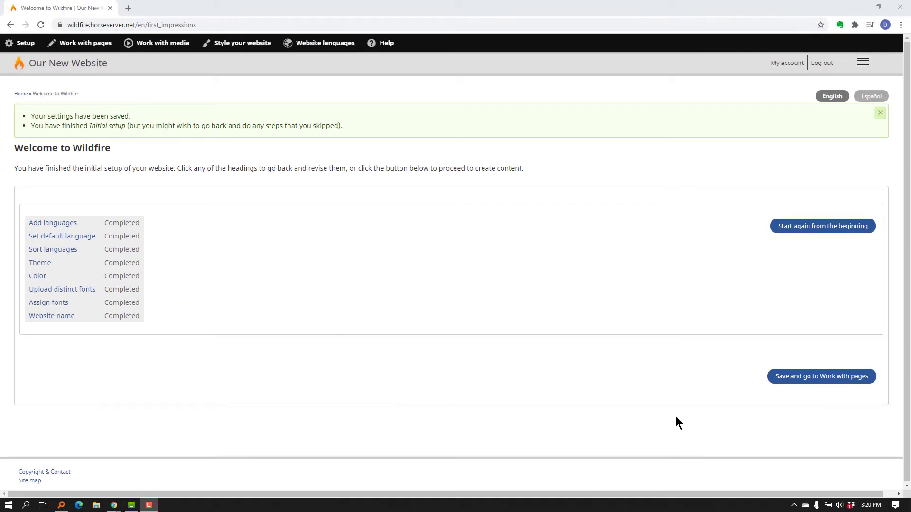
{"action": "left_click", "coordinate": [805, 377]}
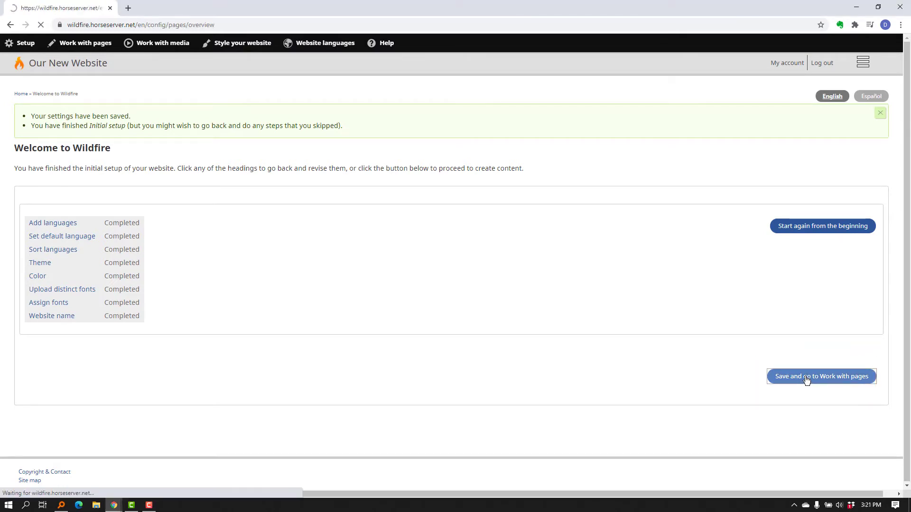